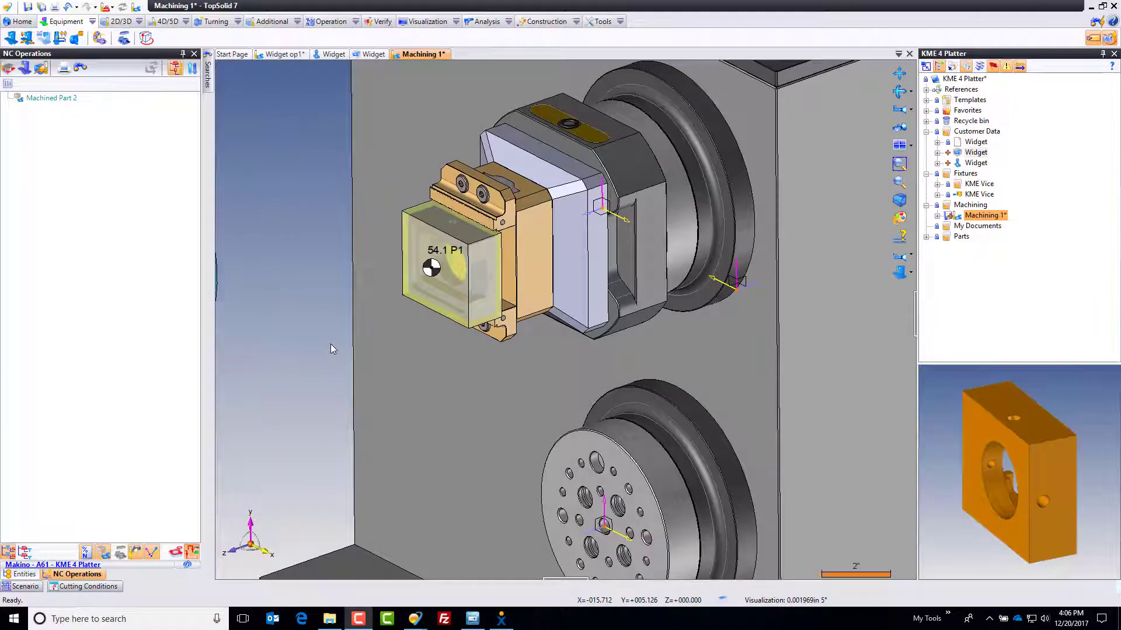
Auto-hide the KME 4 Platter library panel and zoom onto the part in the vise.
{"action": "left_click", "coordinate": [1102, 53]}
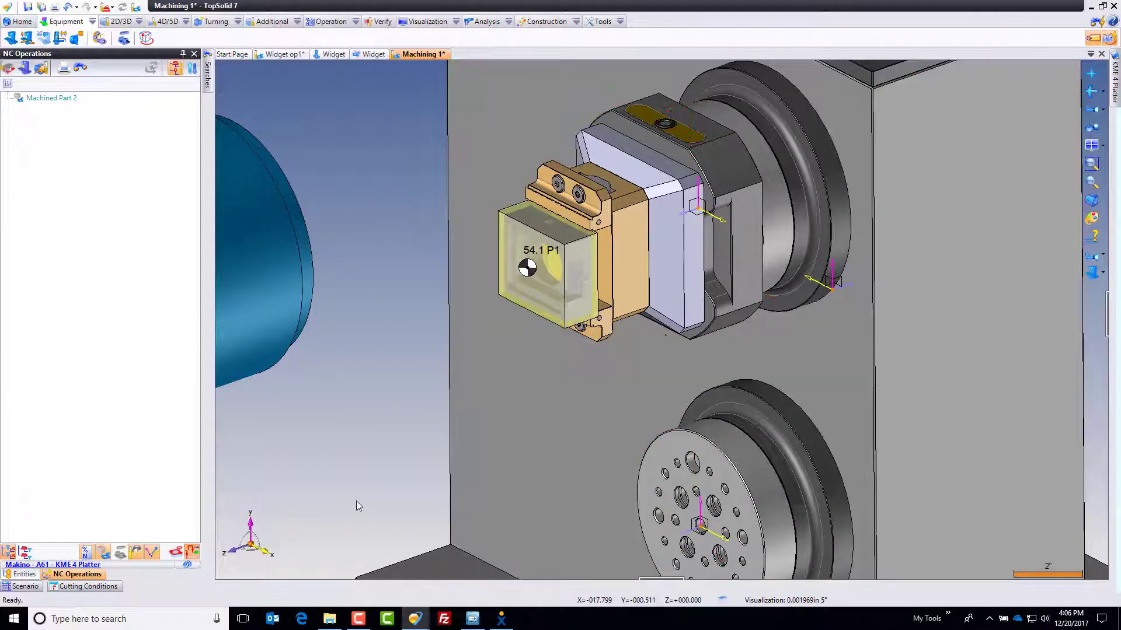
{"action": "scroll", "coordinate": [323, 433], "scroll_direction": "down", "scroll_amount": 2}
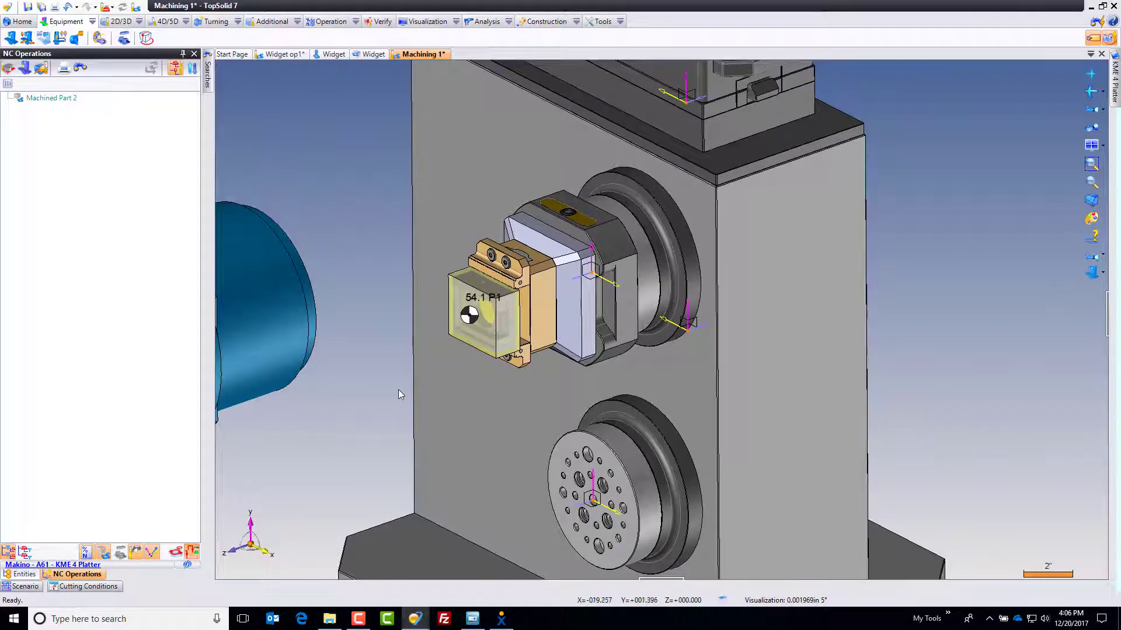
{"action": "scroll", "coordinate": [482, 300], "scroll_direction": "up", "scroll_amount": 5}
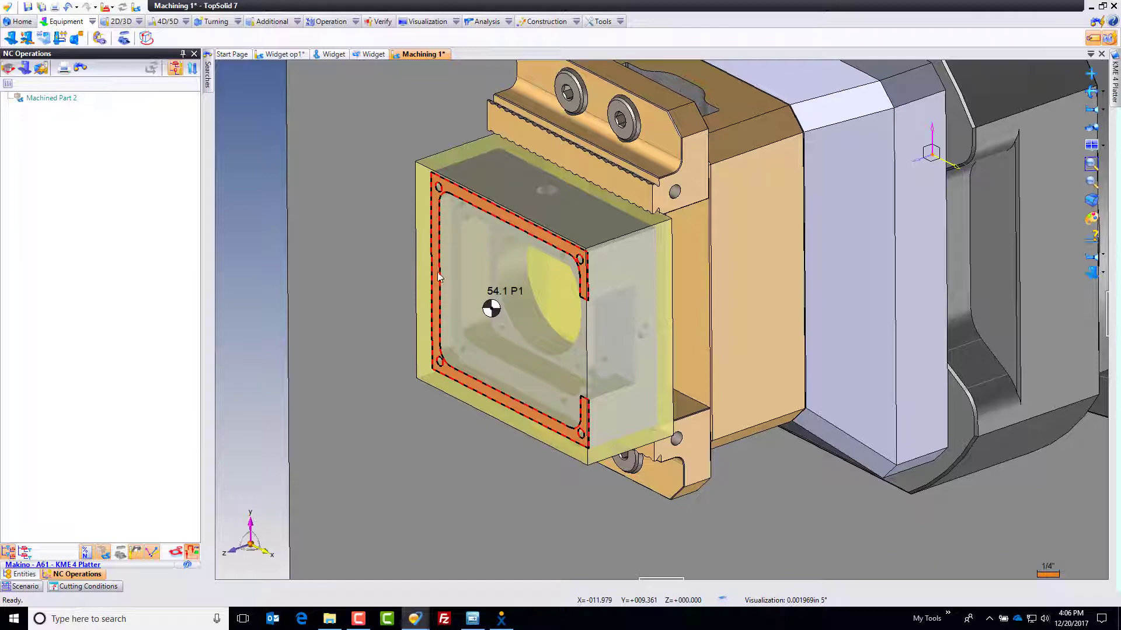
Create an End Milling operation on the part using the T 105 0.5in slot mill instead of the 1/8 Endmill.
{"action": "right_click", "coordinate": [438, 276]}
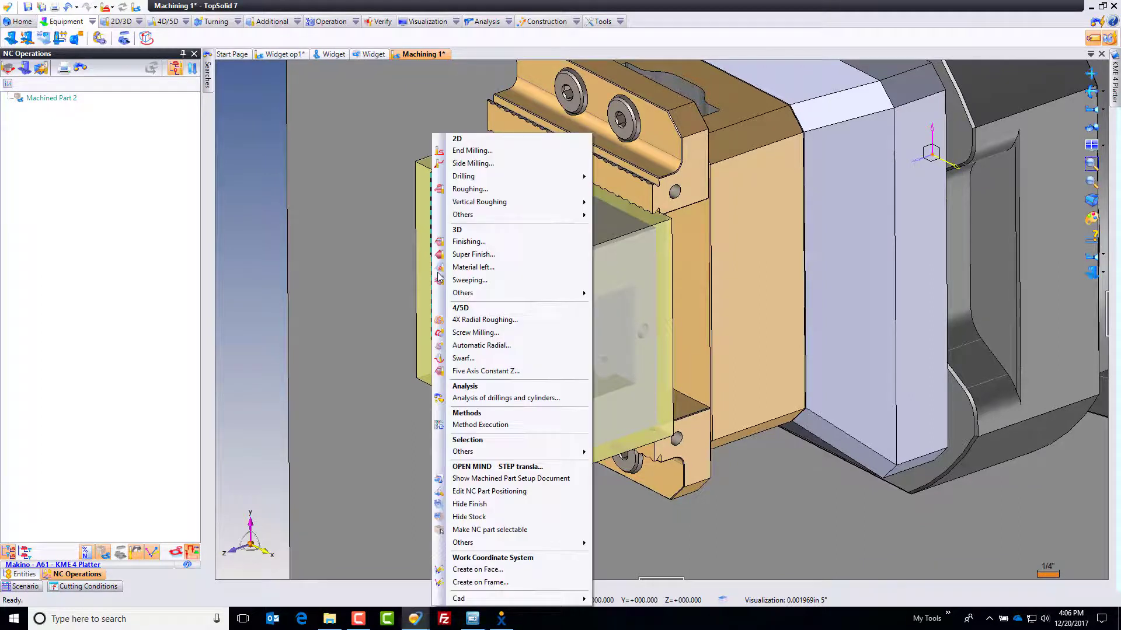
{"action": "left_click", "coordinate": [498, 151]}
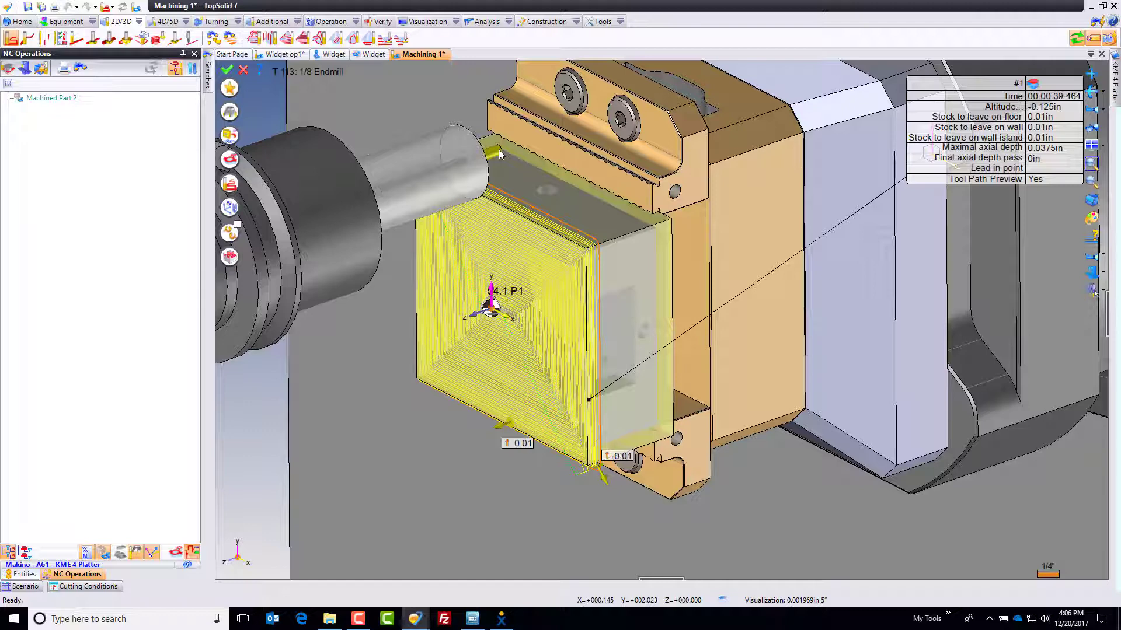
{"action": "left_click", "coordinate": [230, 113]}
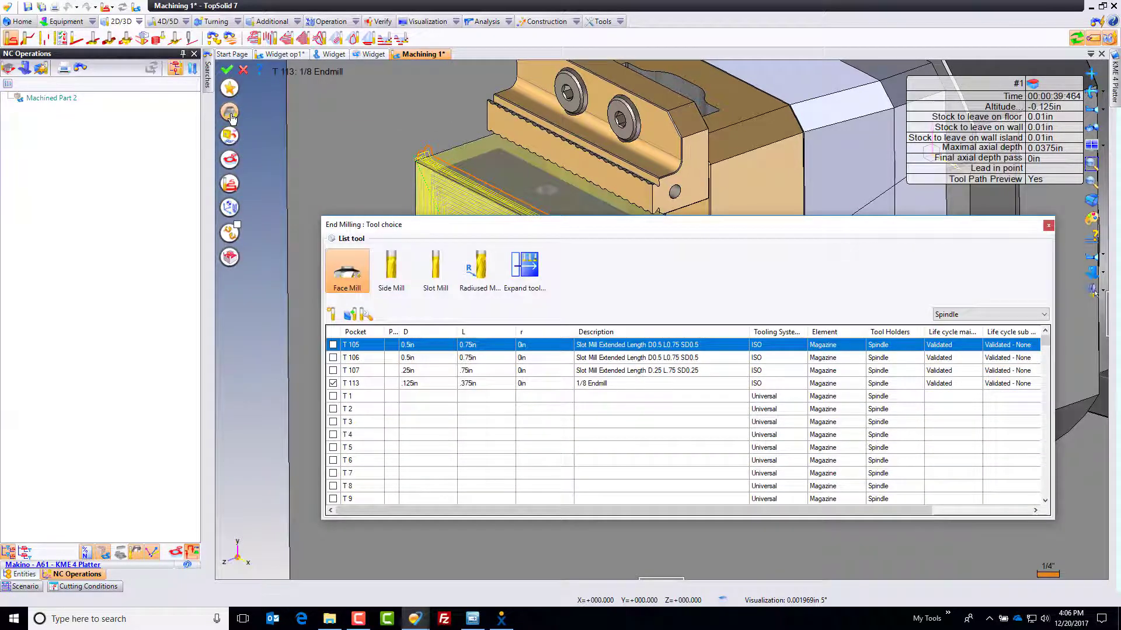
{"action": "left_click", "coordinate": [333, 345]}
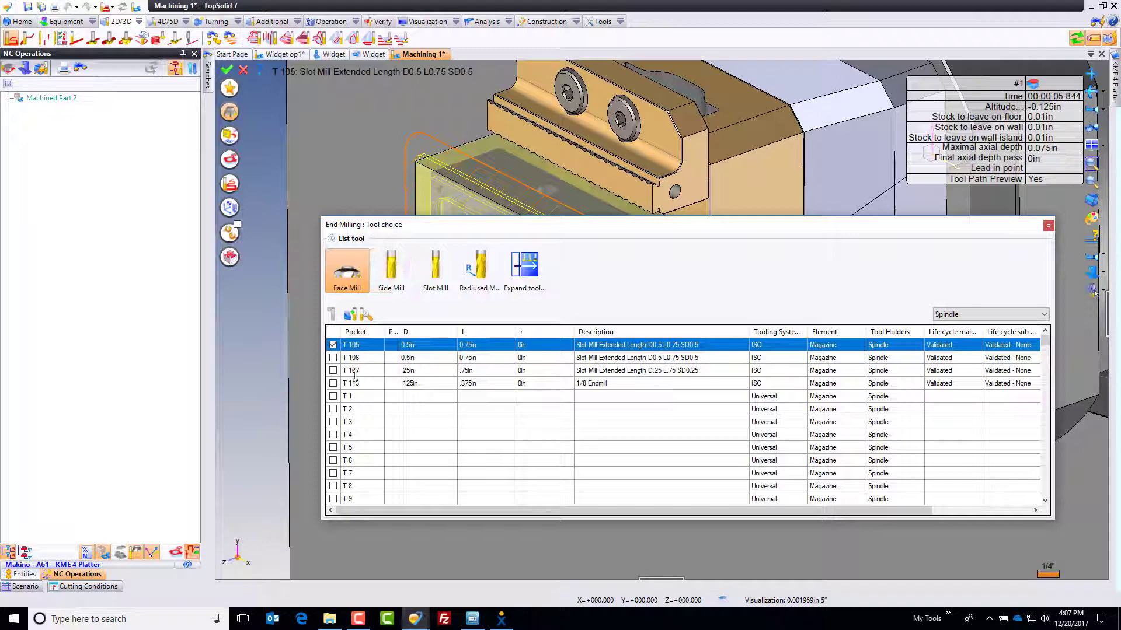
{"action": "left_click", "coordinate": [334, 386]}
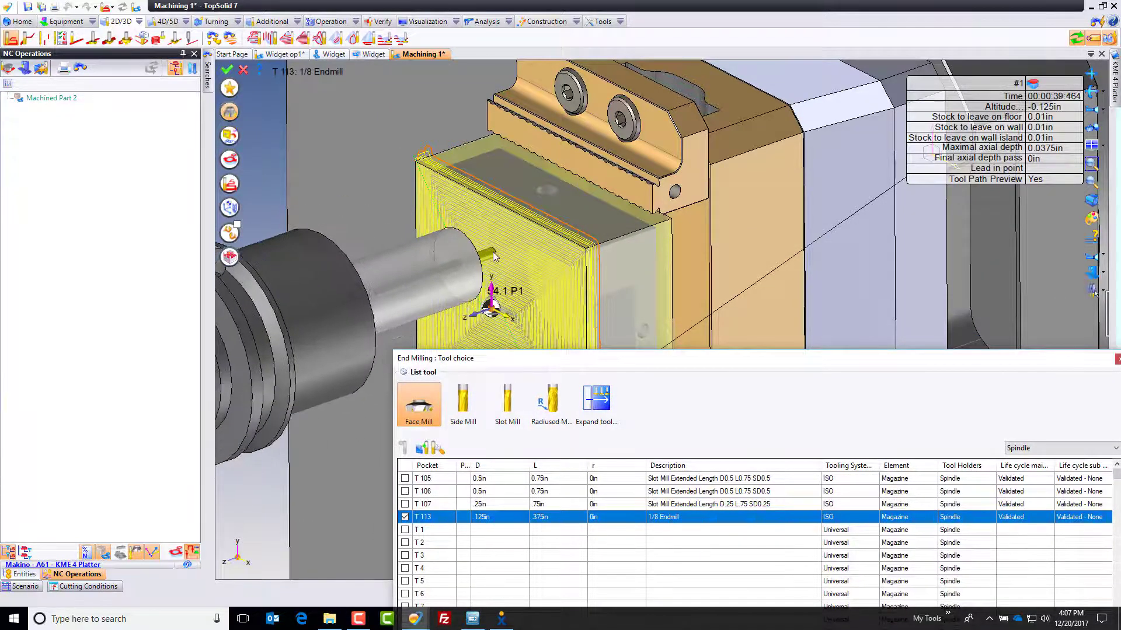
{"action": "left_click", "coordinate": [405, 479]}
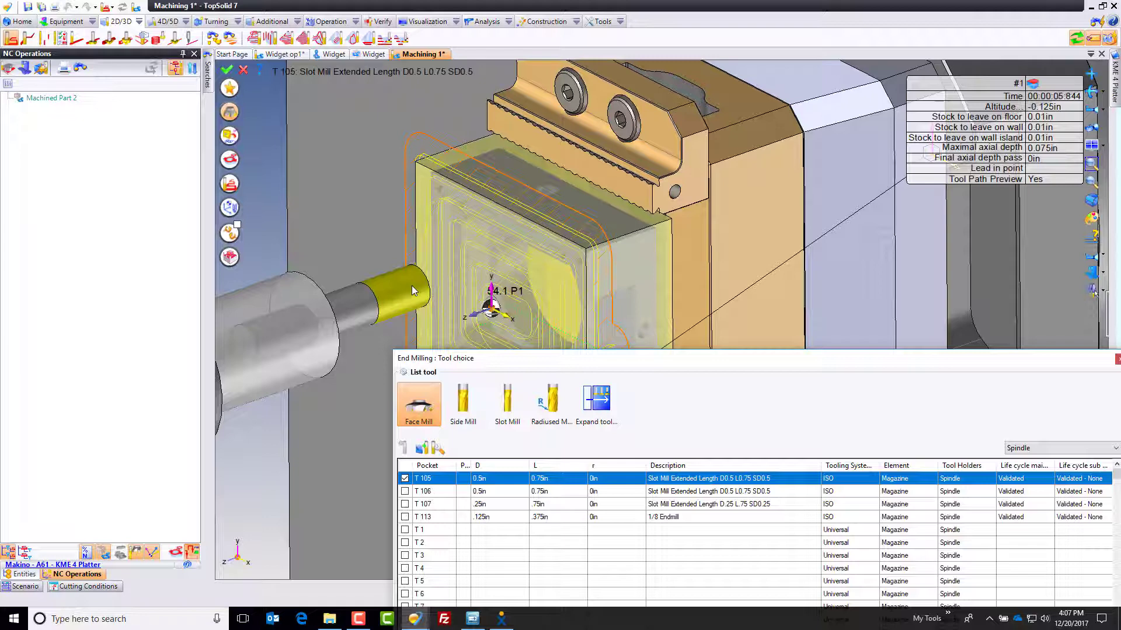
Set cutting conditions to 8000rpm spindle rate, .01in tooth feed and Jet coolant, then accept.
{"action": "left_click", "coordinate": [232, 111]}
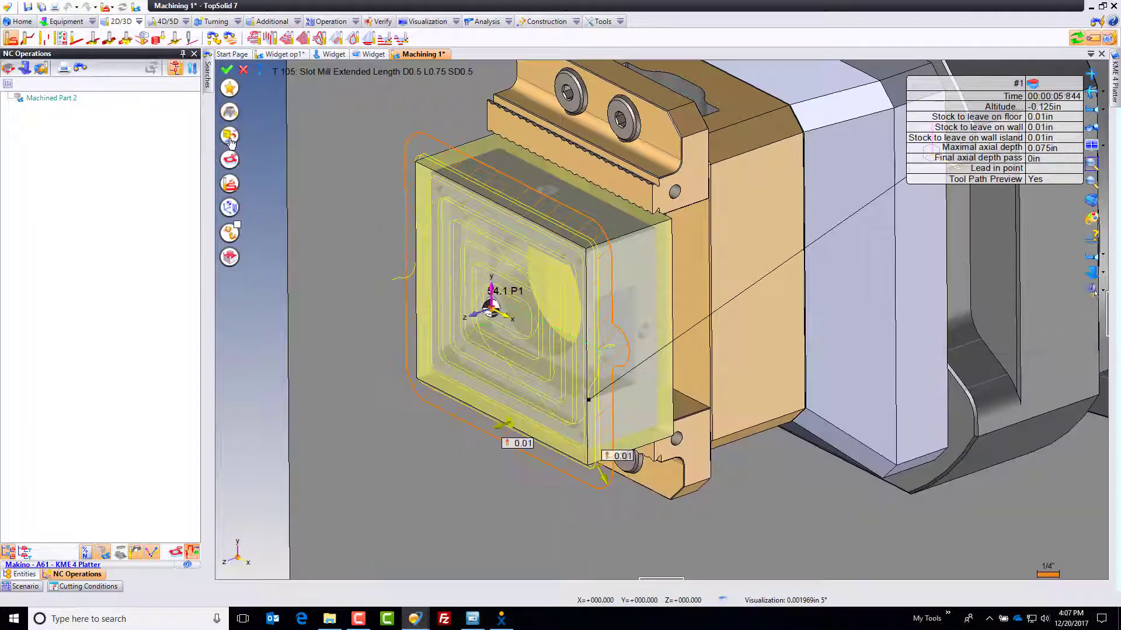
{"action": "left_click", "coordinate": [229, 135]}
{"action": "left_click", "coordinate": [63, 174]}
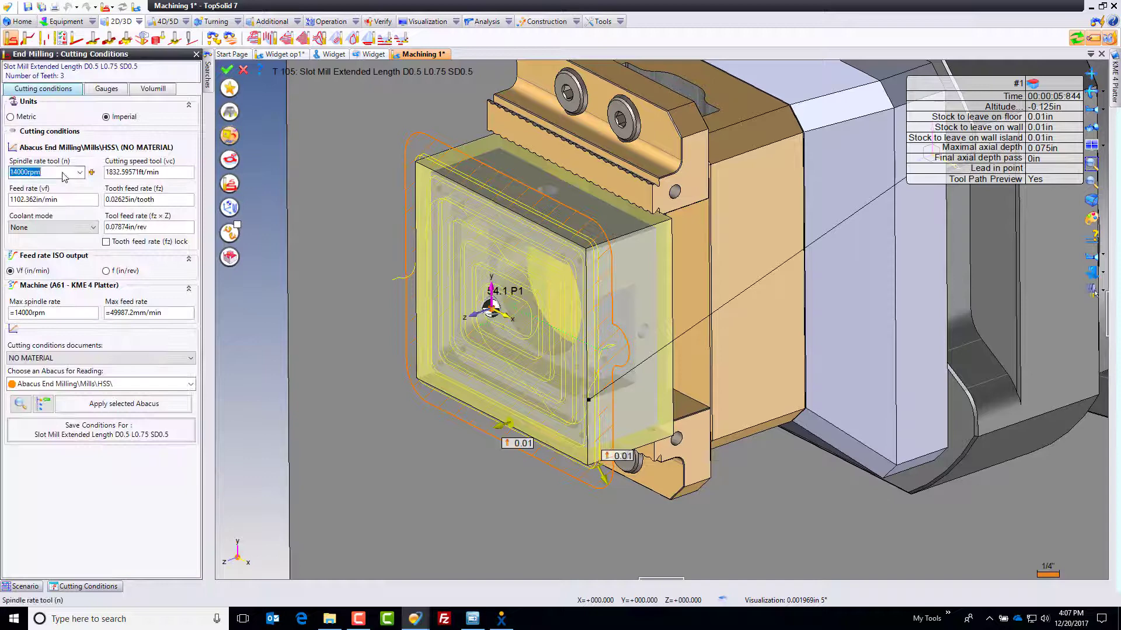
{"action": "type", "text": "8000"}
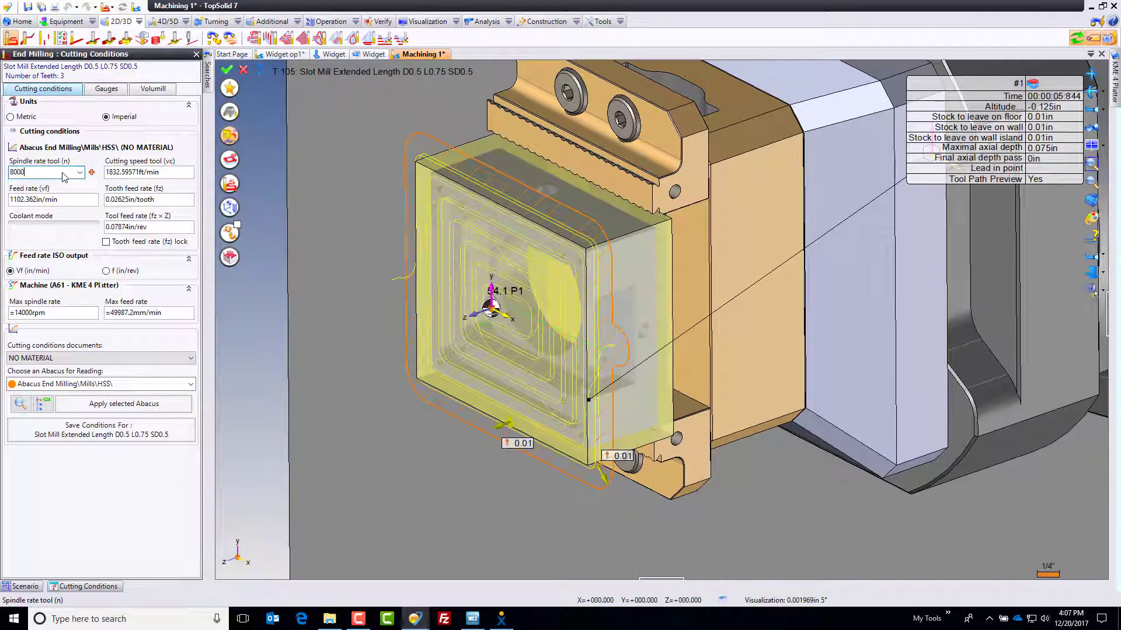
{"action": "key", "text": "Tab"}
{"action": "left_click", "coordinate": [125, 188]}
{"action": "type", "text": ".0"}
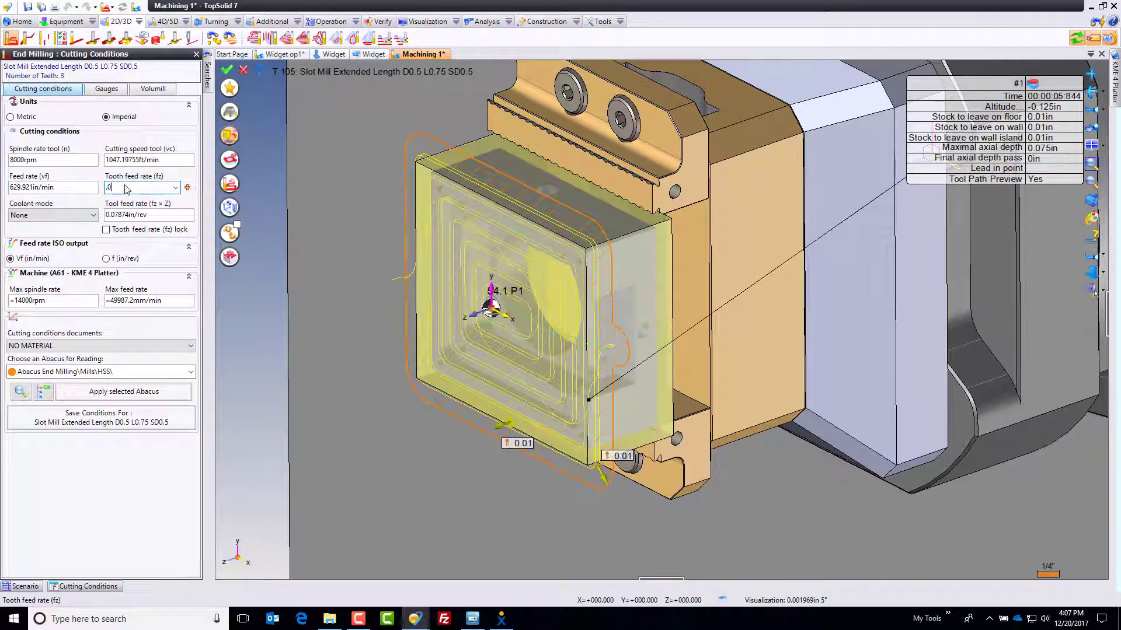
{"action": "type", "text": "01"}
{"action": "key", "text": "Return"}
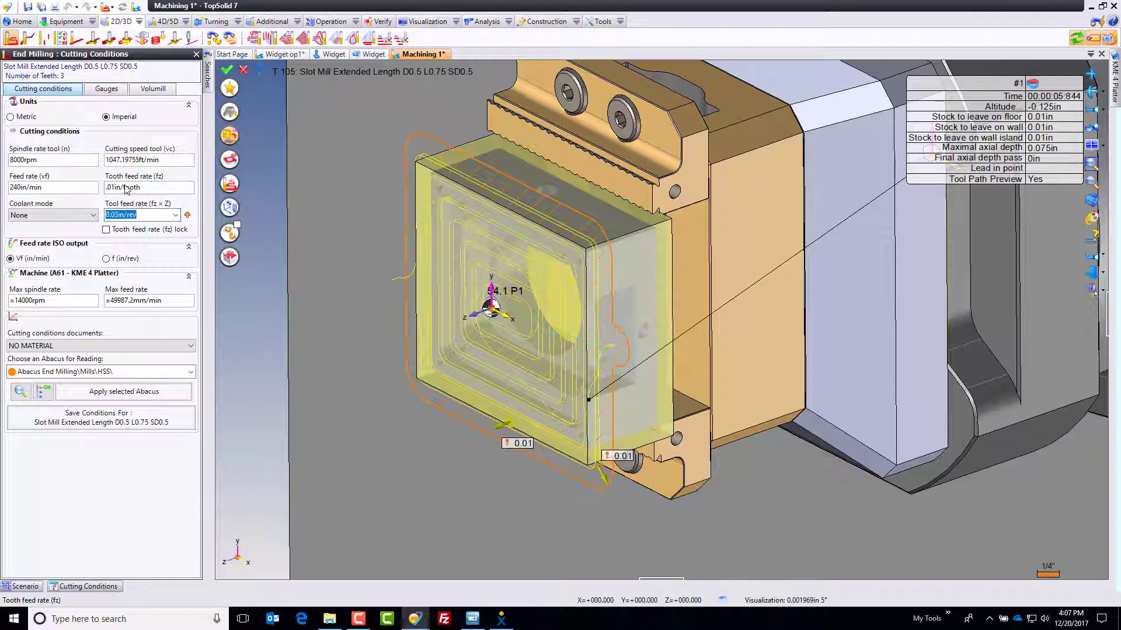
{"action": "left_click", "coordinate": [67, 216]}
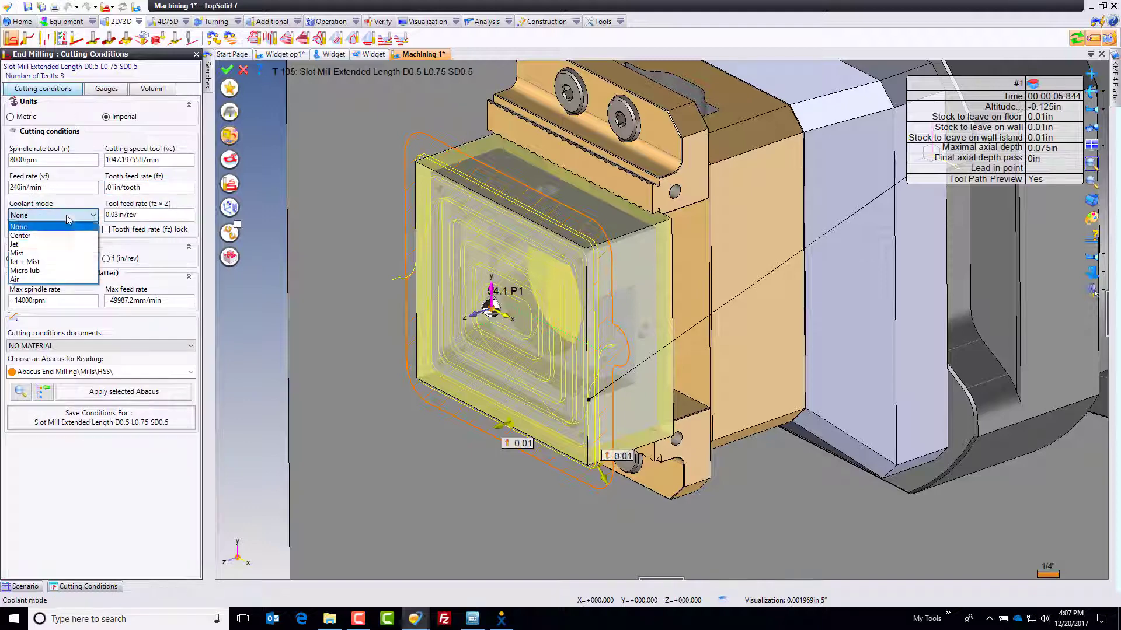
{"action": "left_click", "coordinate": [33, 244]}
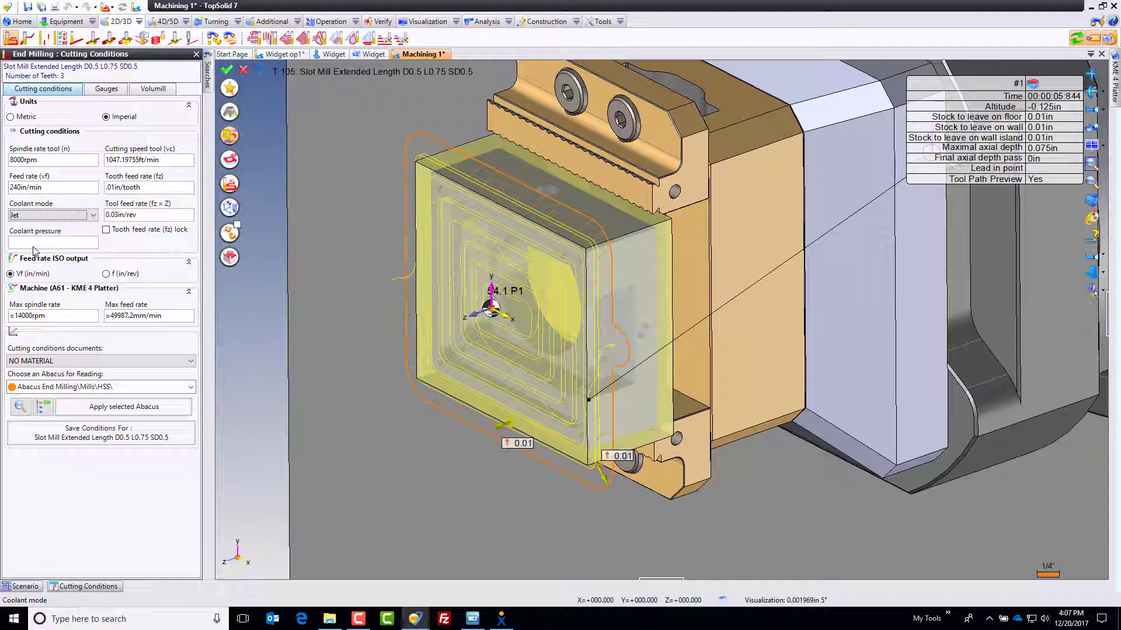
{"action": "left_click", "coordinate": [227, 70]}
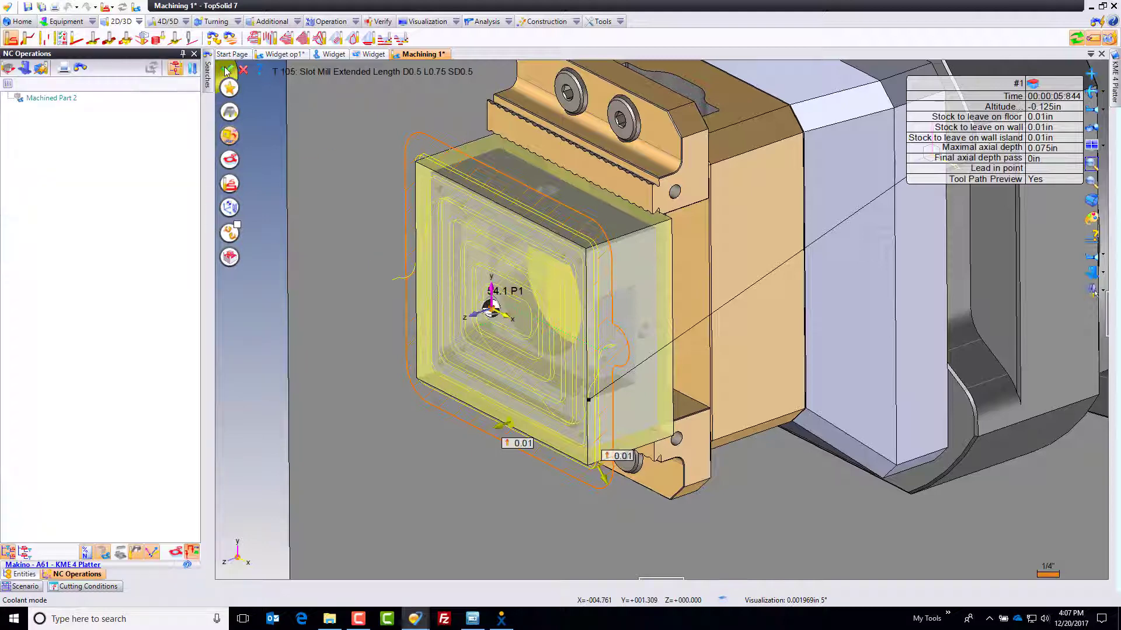
Validate the End Milling operation as 1: Facing and exit the simulation to NC Operations.
{"action": "left_click", "coordinate": [229, 135]}
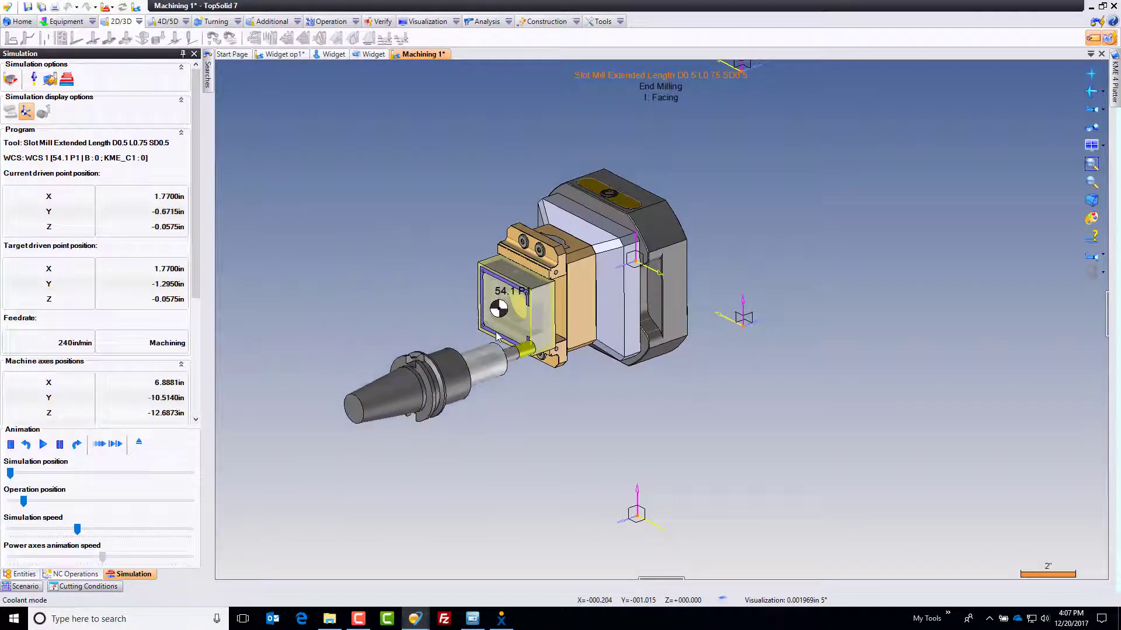
{"action": "key", "text": "Escape"}
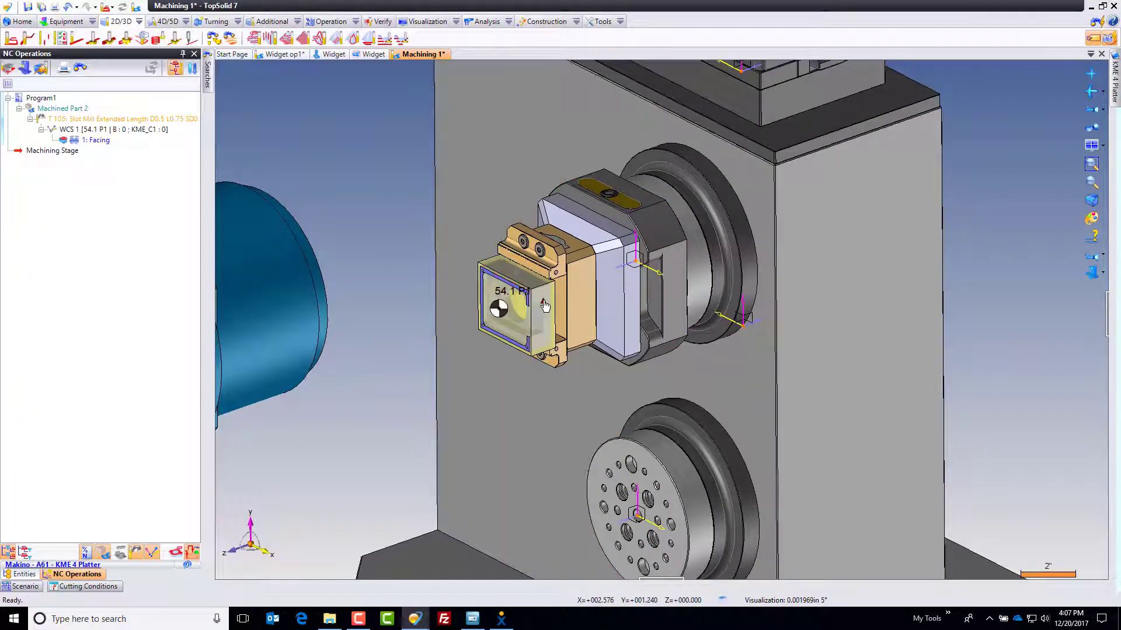
{"action": "scroll", "coordinate": [550, 300], "scroll_direction": "up", "scroll_amount": 4}
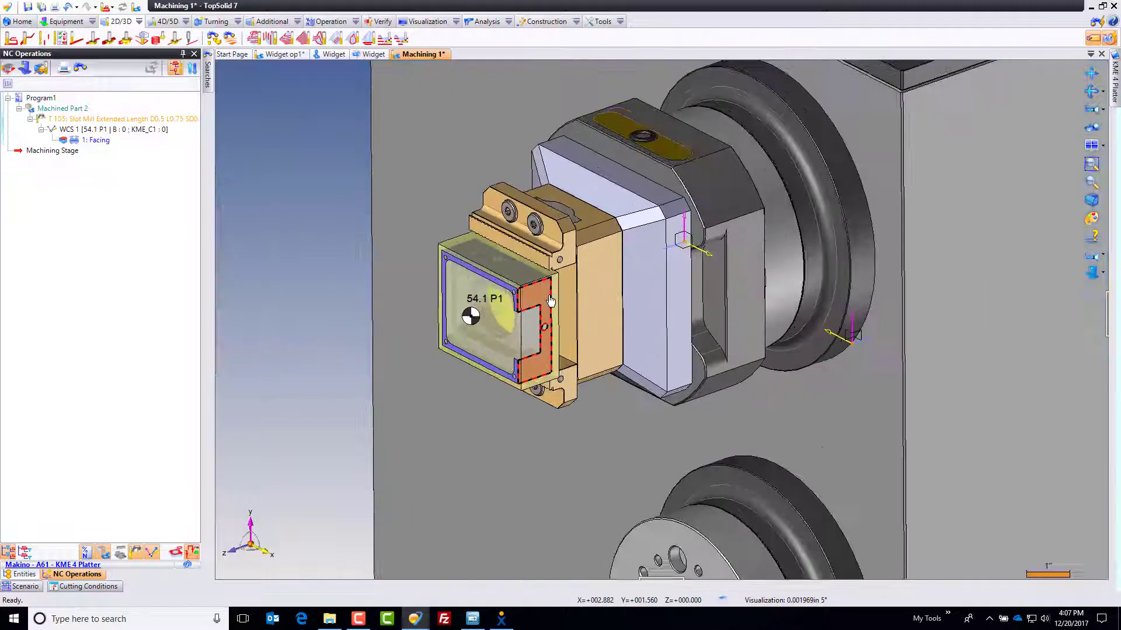
Copy 1: Facing onto the part's right side face as 2: Facing under WCS 2.
{"action": "left_click", "coordinate": [95, 141]}
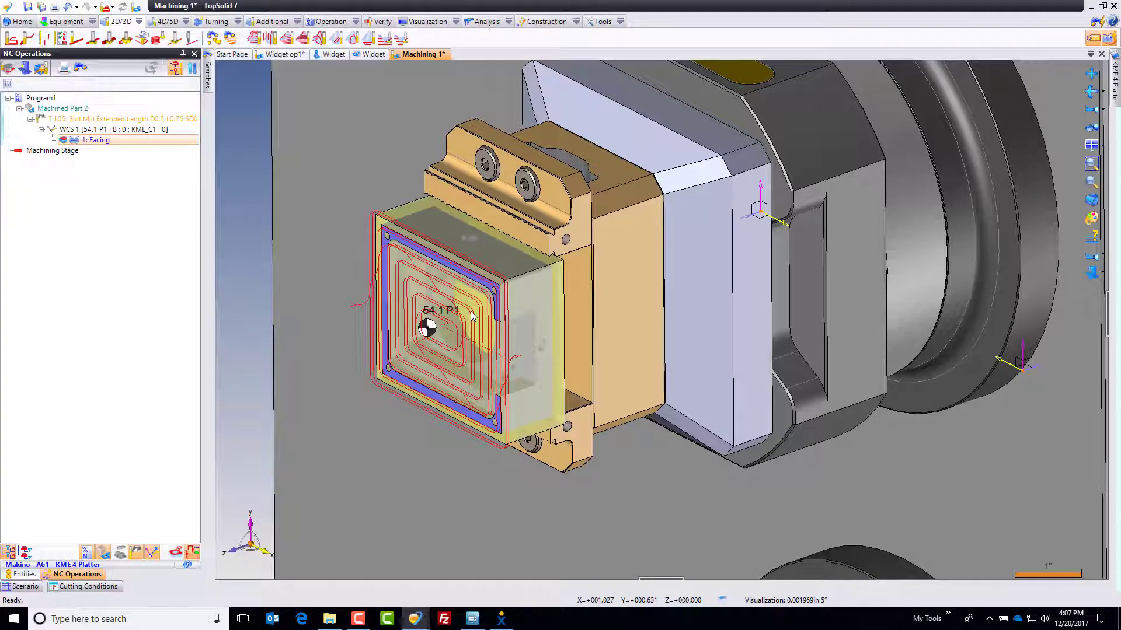
{"action": "left_click", "coordinate": [531, 302]}
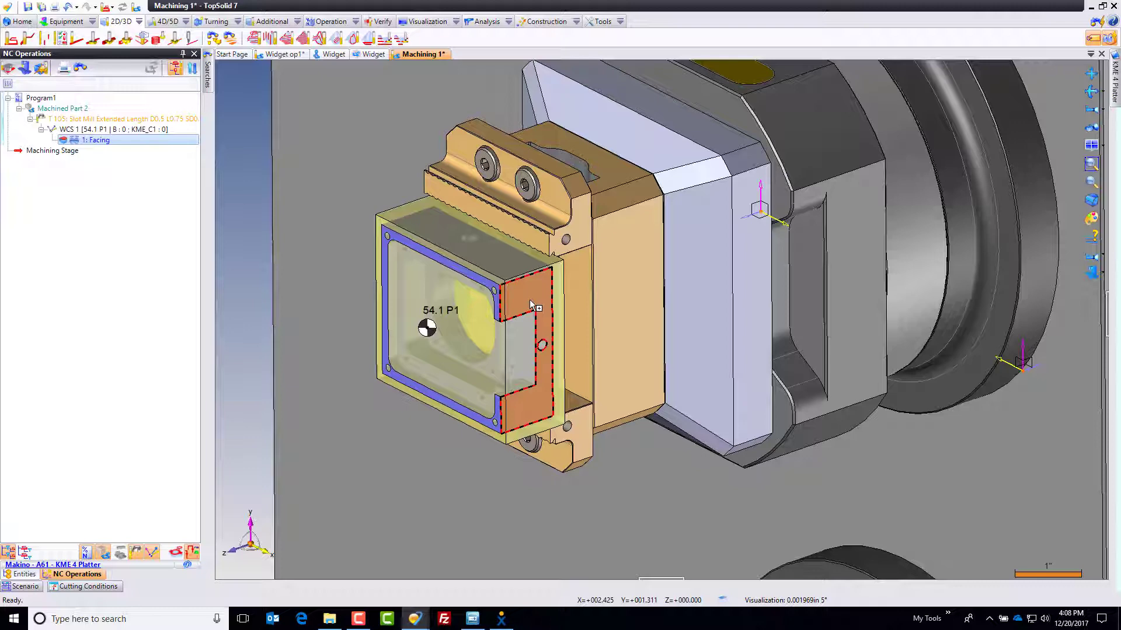
{"action": "left_click", "coordinate": [530, 300]}
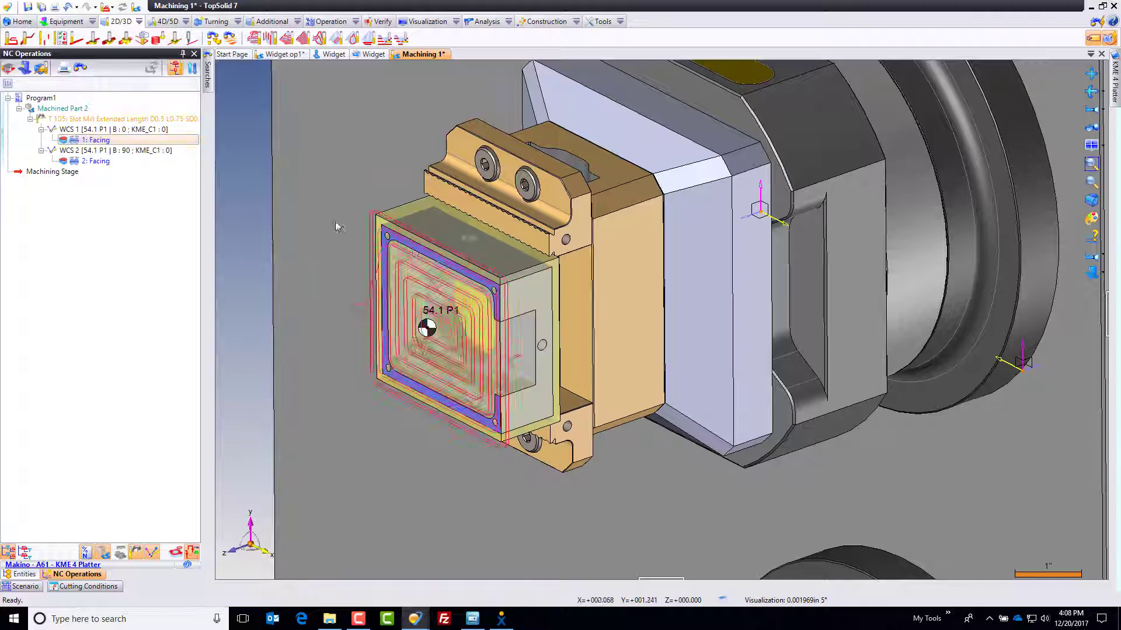
{"action": "mouse_move", "coordinate": [92, 164]}
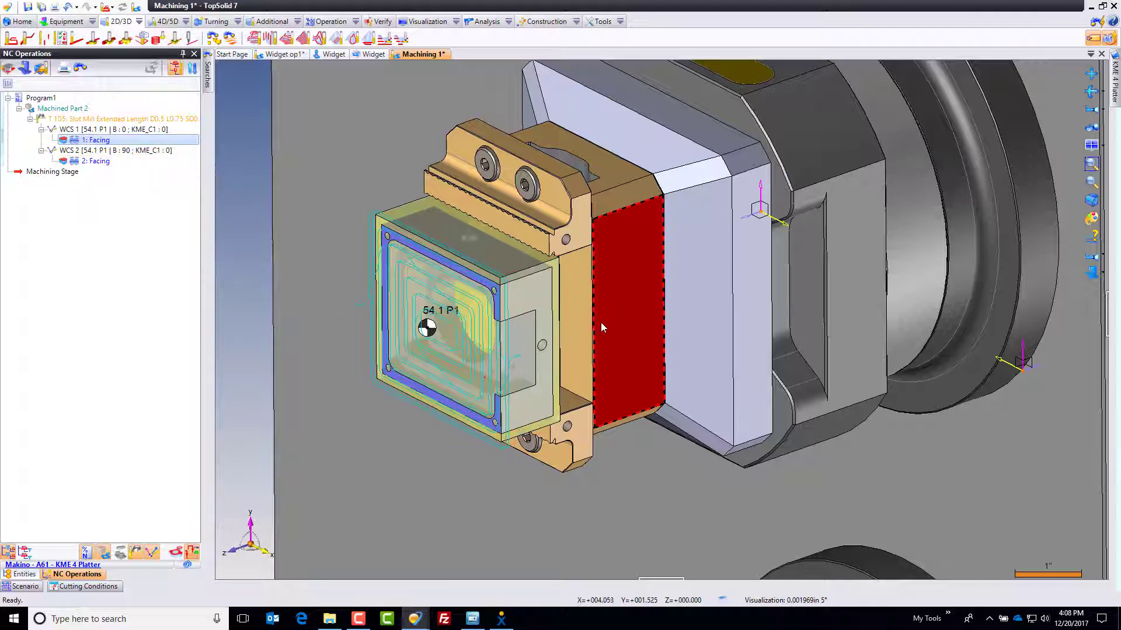
Copy 1: Facing onto the stock's top face, creating 3: Facing under WCS 3.
{"action": "left_click", "coordinate": [478, 305]}
{"action": "left_click", "coordinate": [491, 256]}
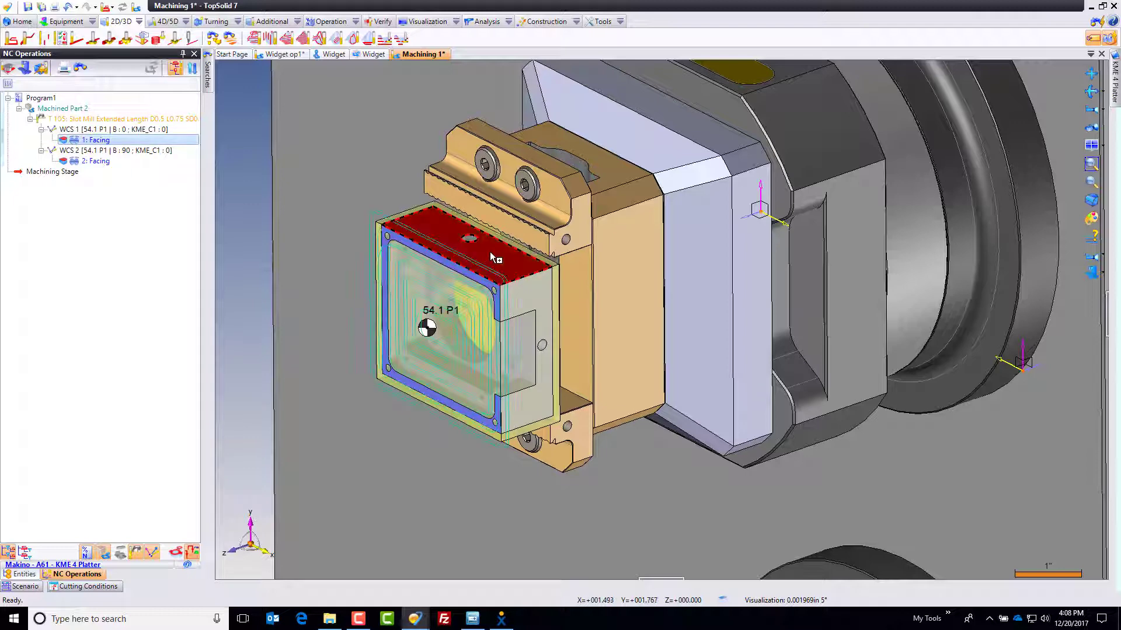
{"action": "scroll", "coordinate": [491, 256], "scroll_direction": "up", "scroll_amount": 5}
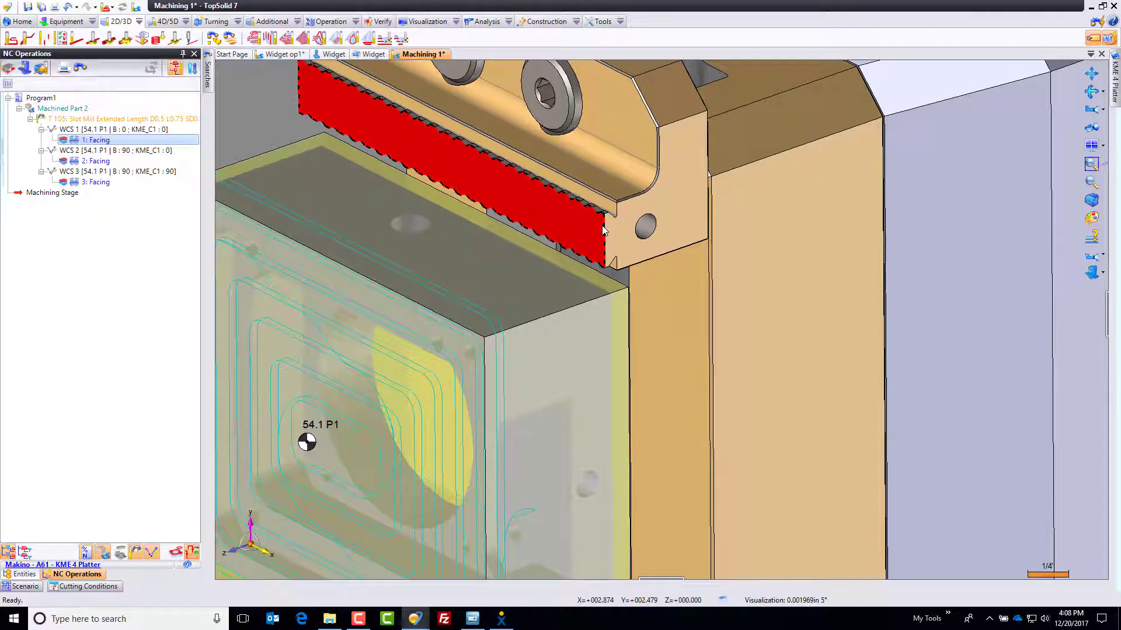
Display the 3: Facing toolpath and orbit to inspect where it meets the vise jaw.
{"action": "left_click", "coordinate": [99, 184]}
{"action": "middle_click_drag", "start_coordinate": [627, 220], "coordinate": [623, 255]}
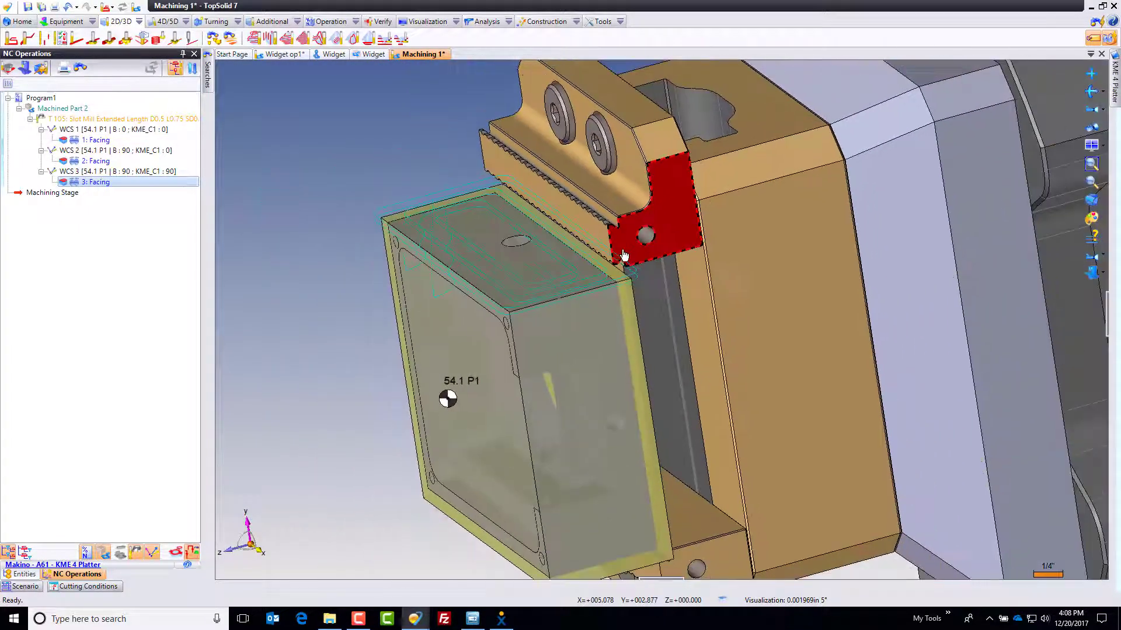
{"action": "scroll", "coordinate": [624, 255], "scroll_direction": "down", "scroll_amount": 2}
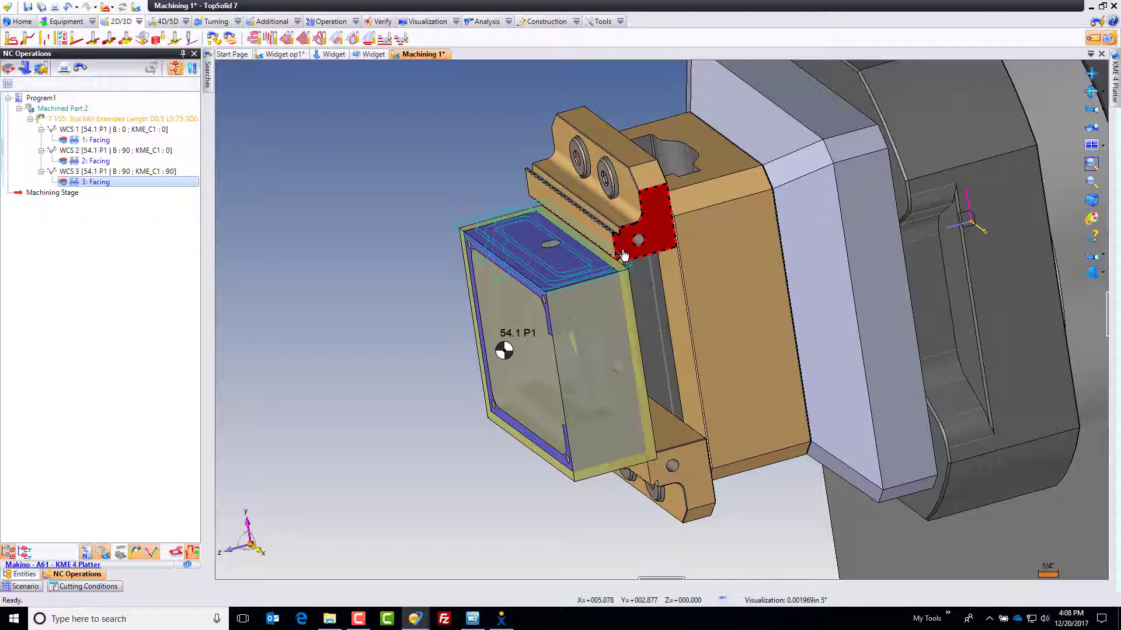
Edit 3: Facing and add the vise jaw as a fixture to avoid.
{"action": "double_click", "coordinate": [95, 182]}
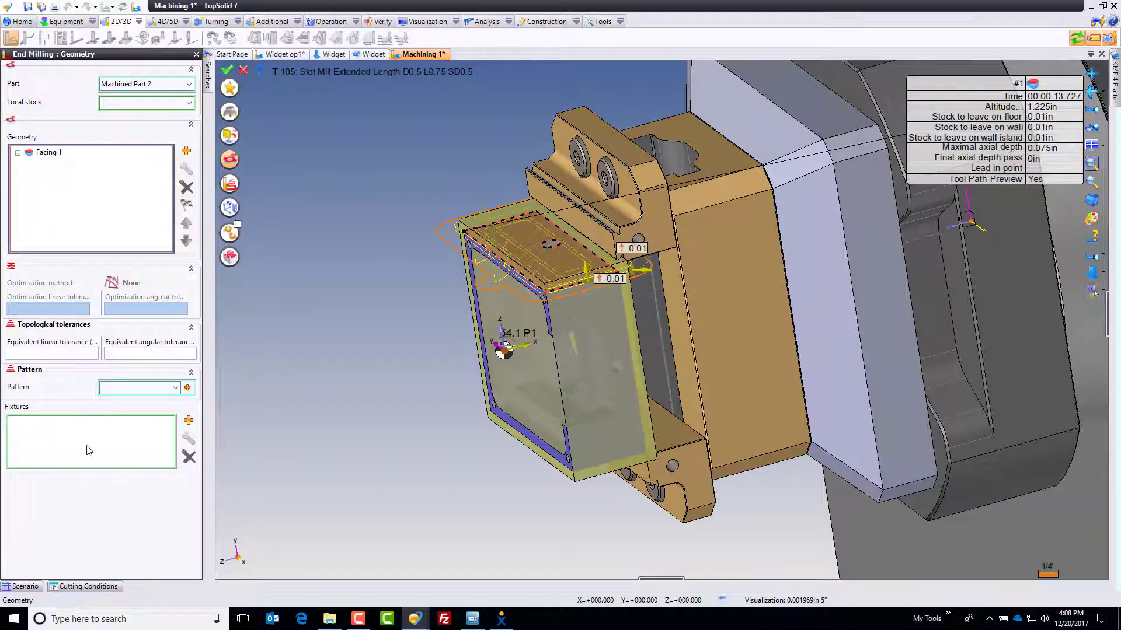
{"action": "left_click", "coordinate": [75, 450]}
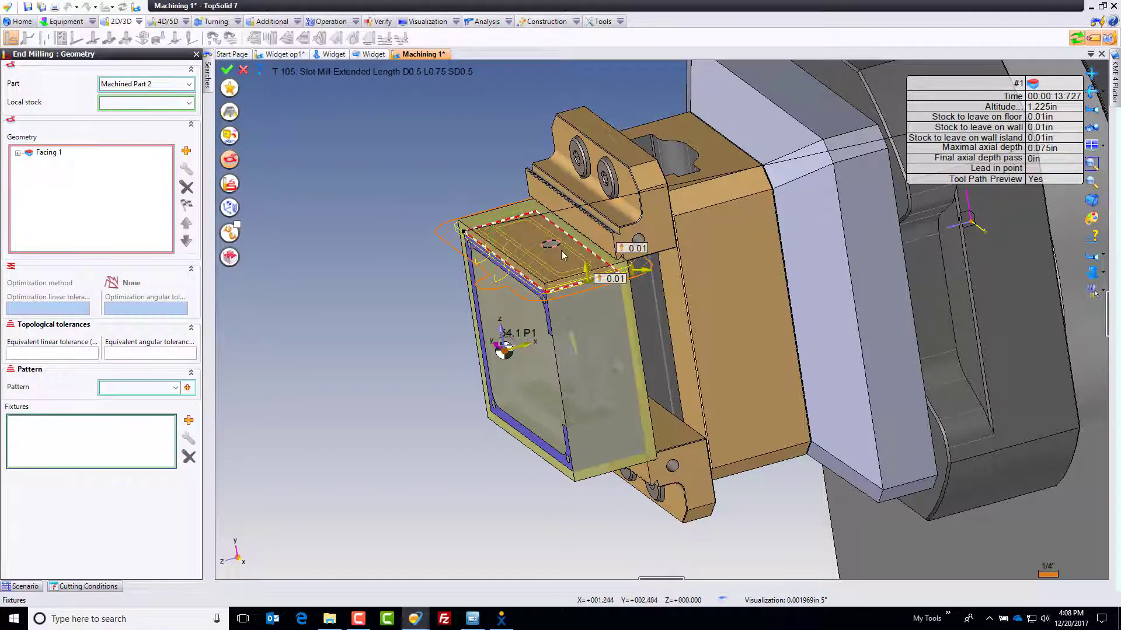
{"action": "left_click", "coordinate": [597, 237]}
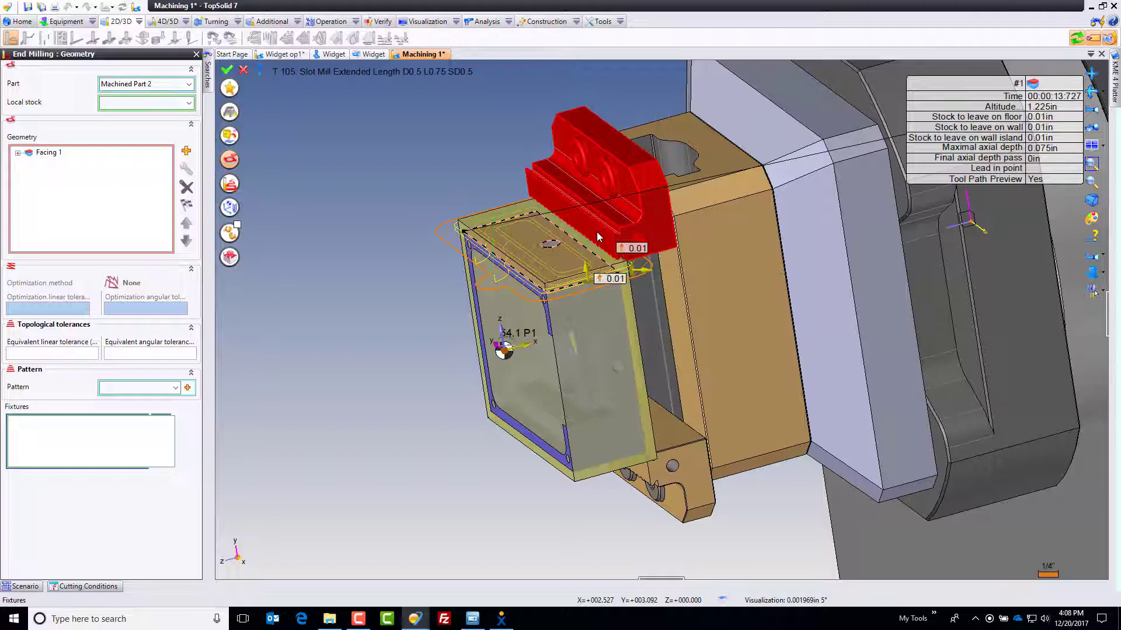
{"action": "scroll", "coordinate": [597, 237], "scroll_direction": "up", "scroll_amount": 5}
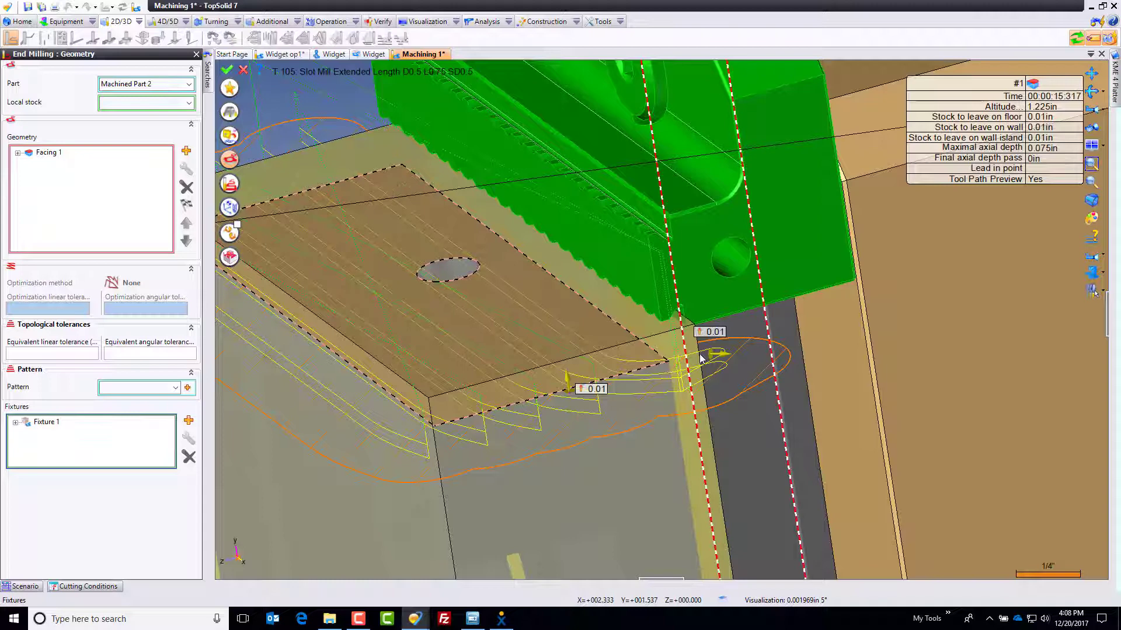
Set the fixture offset to .1in and validate the recalculated operation.
{"action": "left_click", "coordinate": [15, 422]}
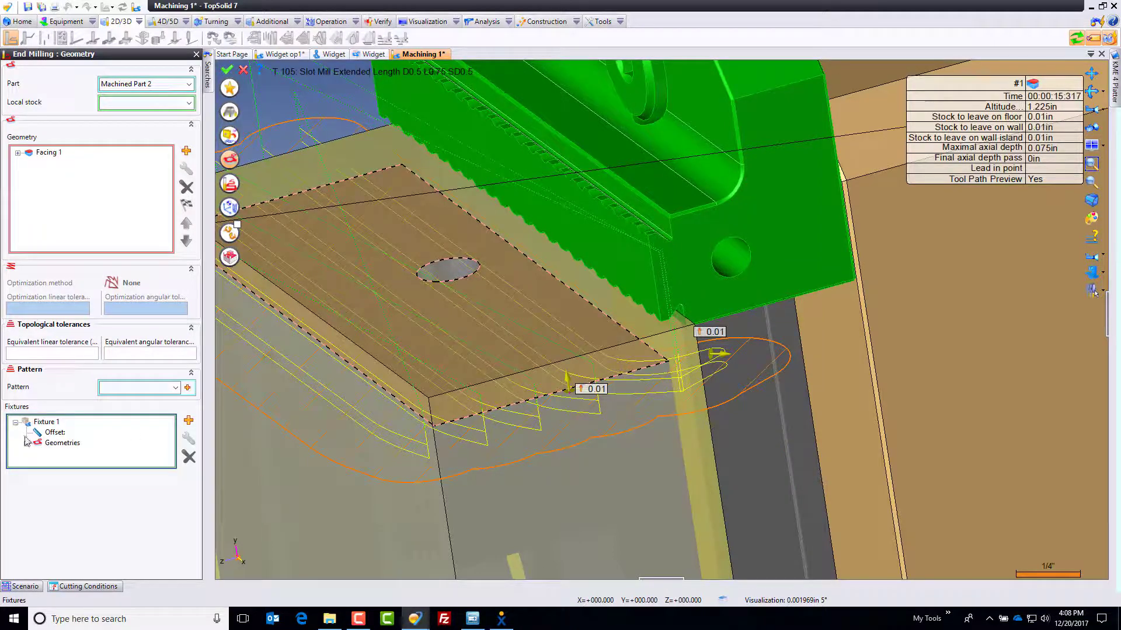
{"action": "left_click", "coordinate": [57, 437]}
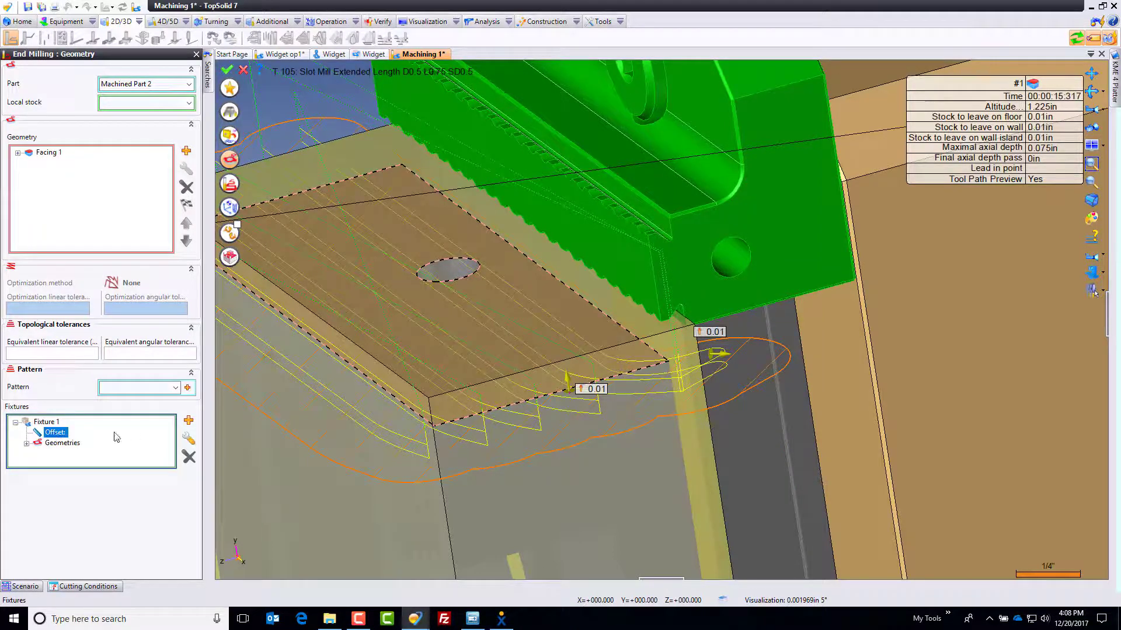
{"action": "left_click", "coordinate": [189, 439]}
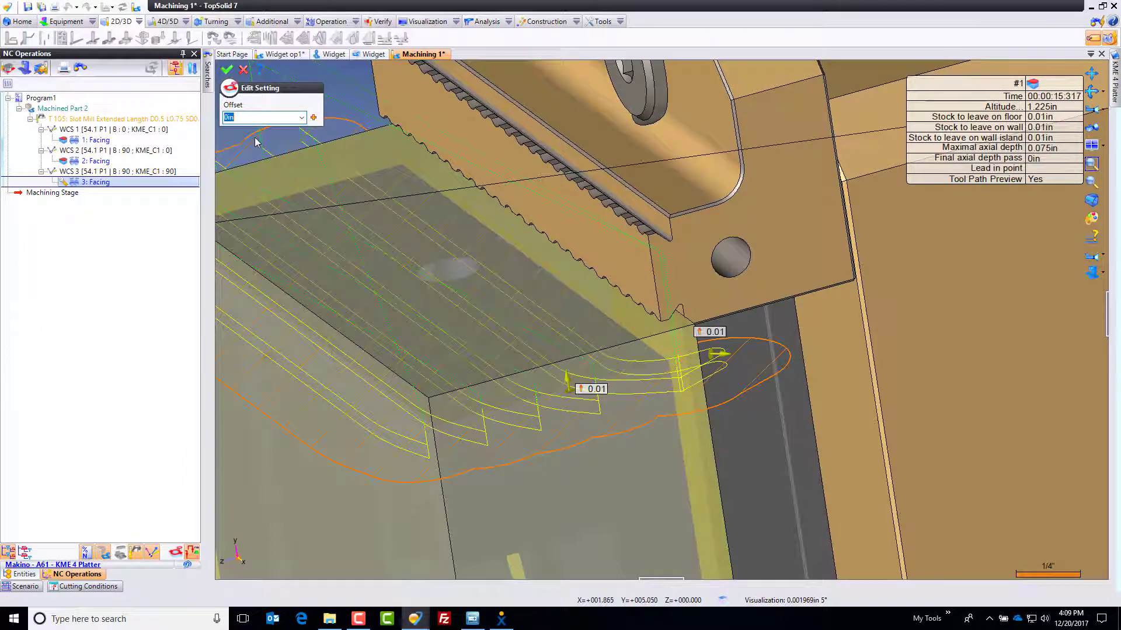
{"action": "type", "text": ".1in"}
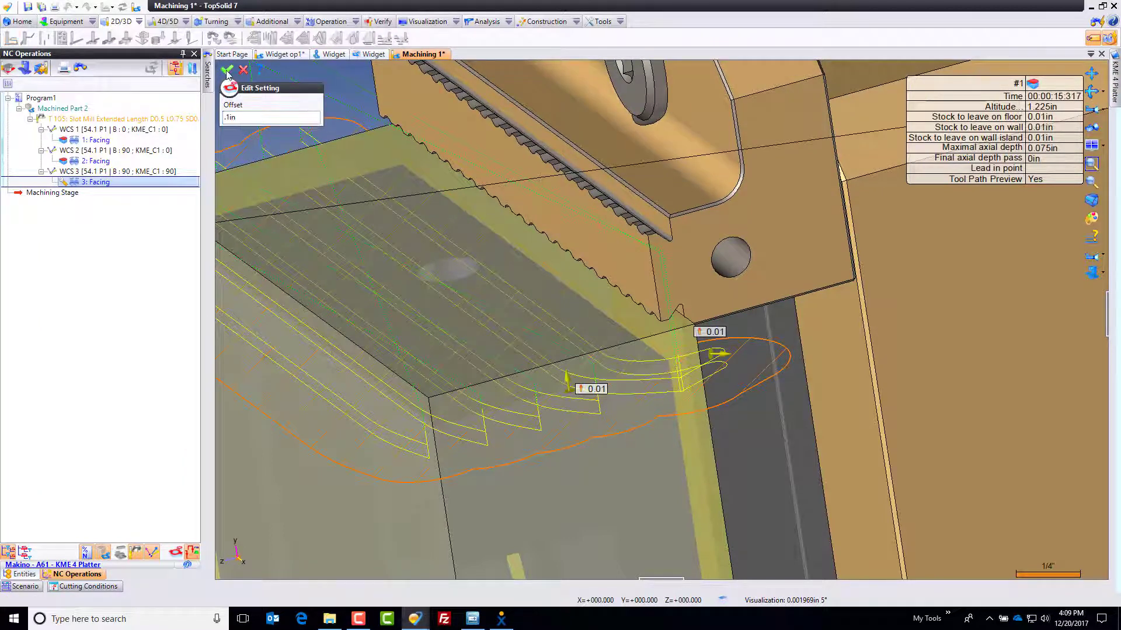
{"action": "left_click", "coordinate": [227, 72]}
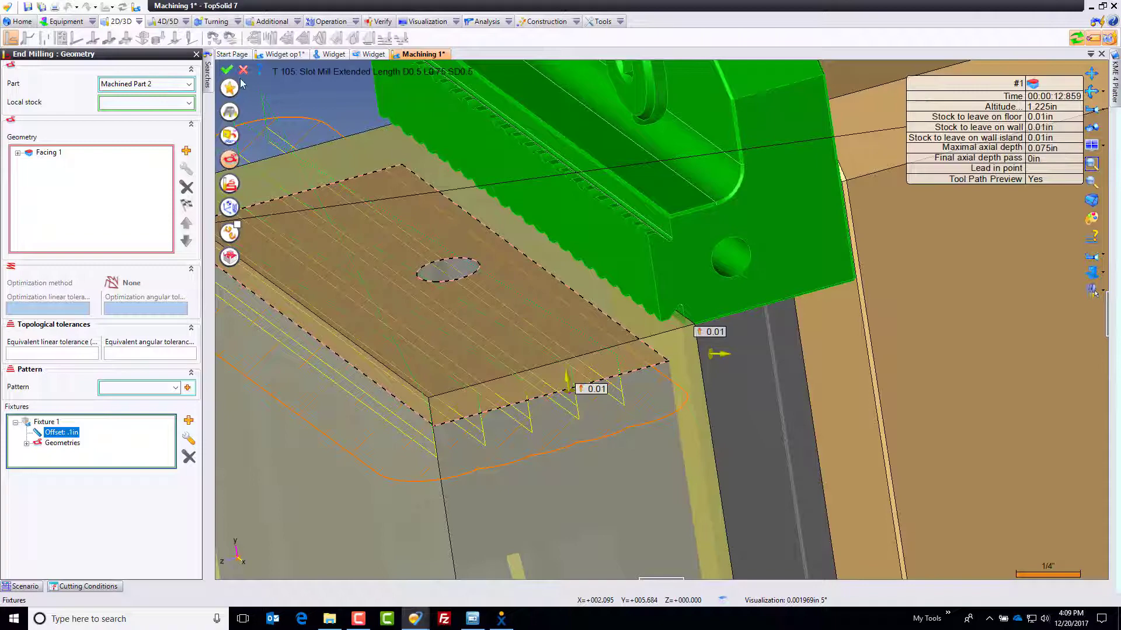
{"action": "left_click", "coordinate": [227, 71]}
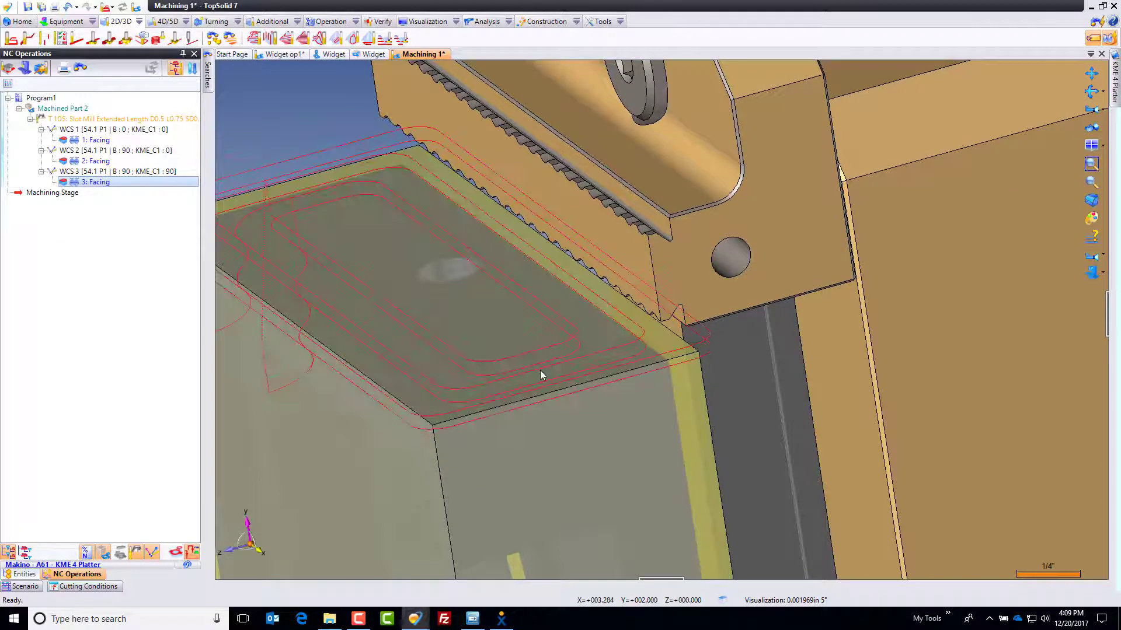
{"action": "scroll", "coordinate": [541, 374], "scroll_direction": "down", "scroll_amount": 6}
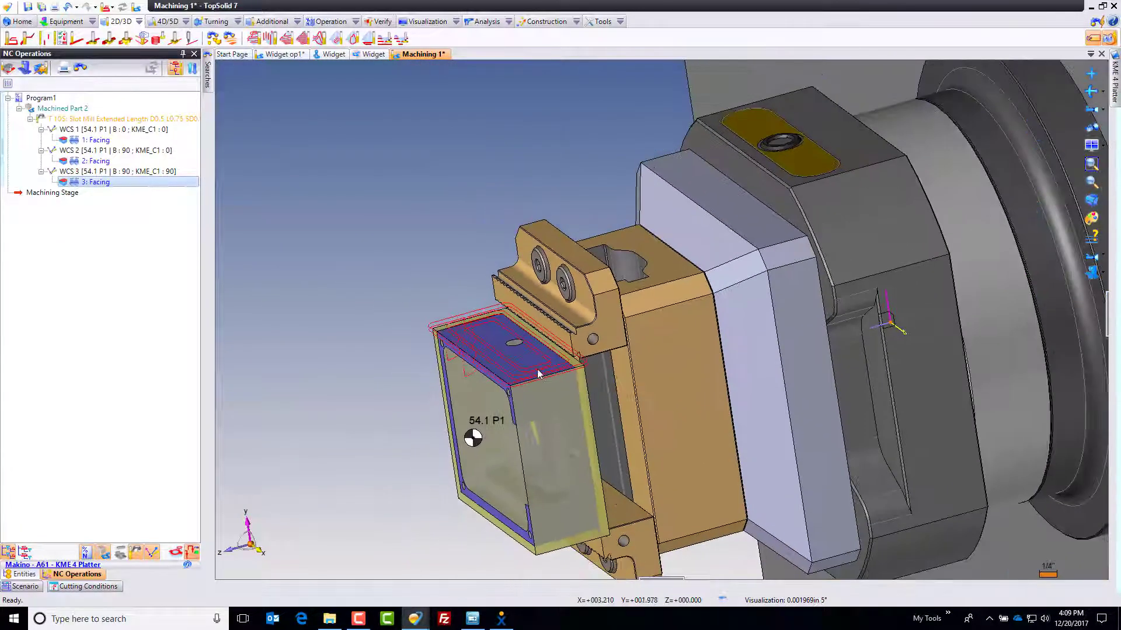
Deselect the operation and switch the machining document to its Preparation Stage.
{"action": "left_click", "coordinate": [337, 200]}
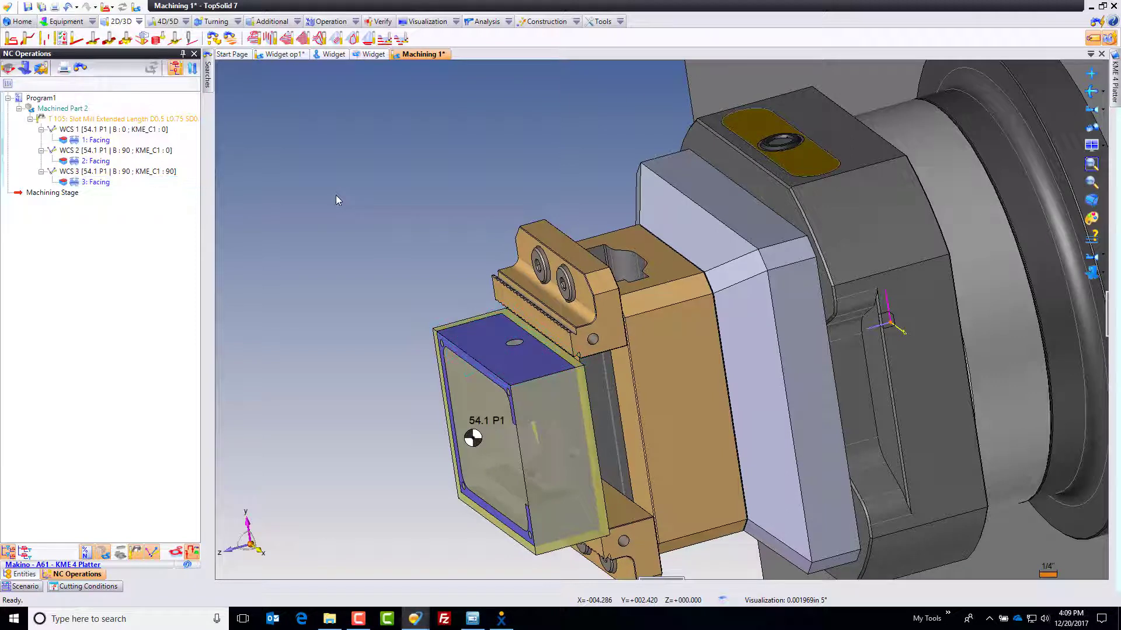
{"action": "left_click", "coordinate": [112, 8]}
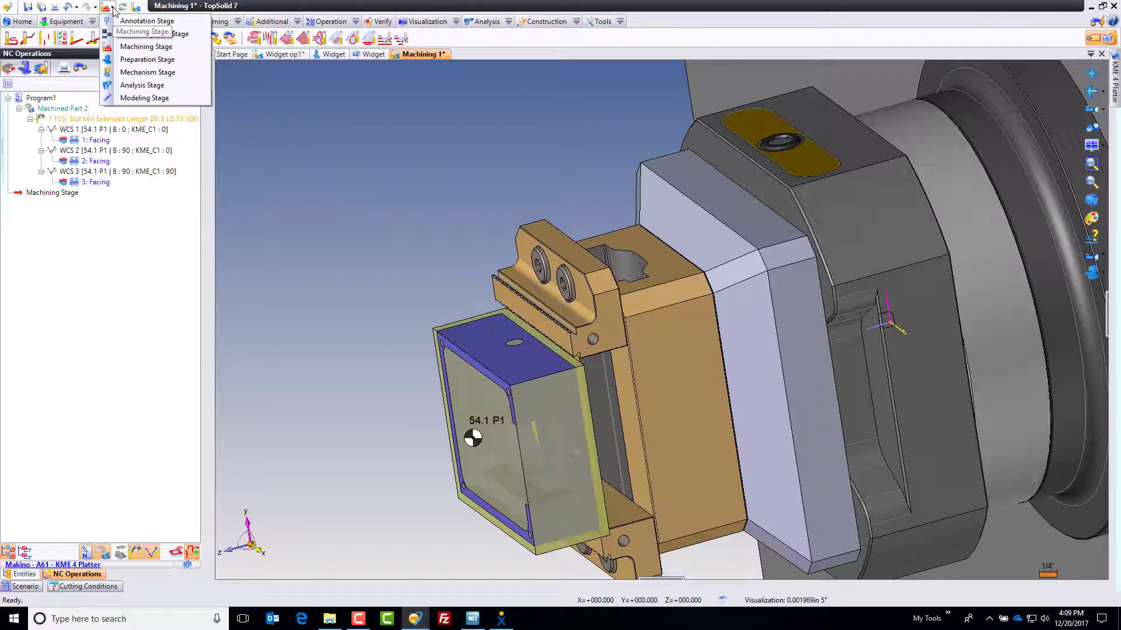
{"action": "left_click", "coordinate": [146, 63]}
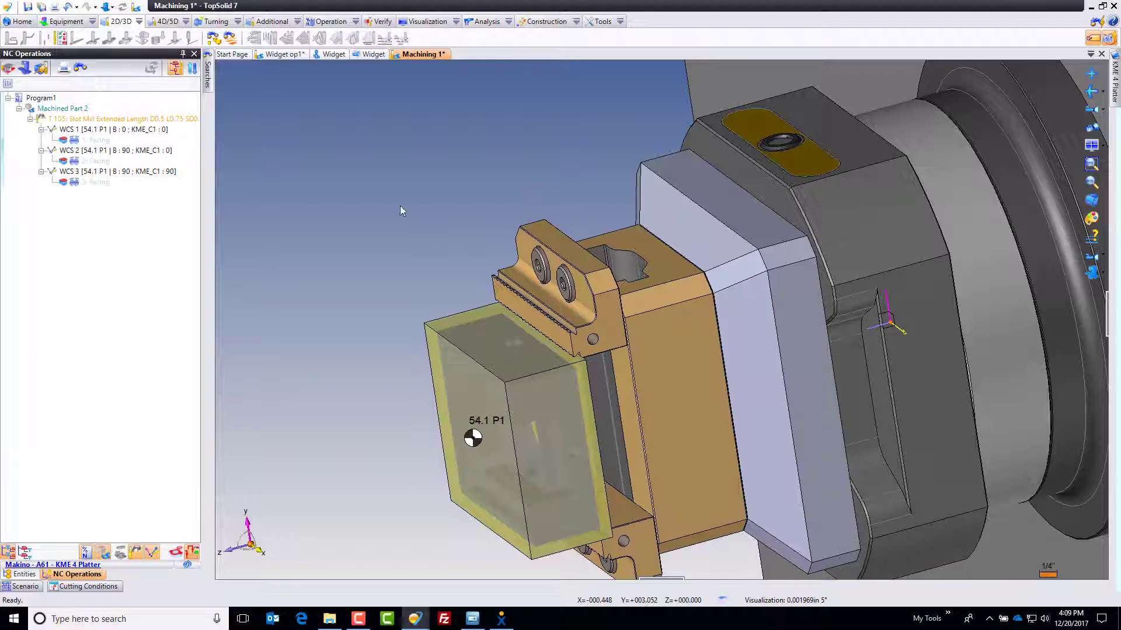
{"action": "left_click", "coordinate": [68, 22]}
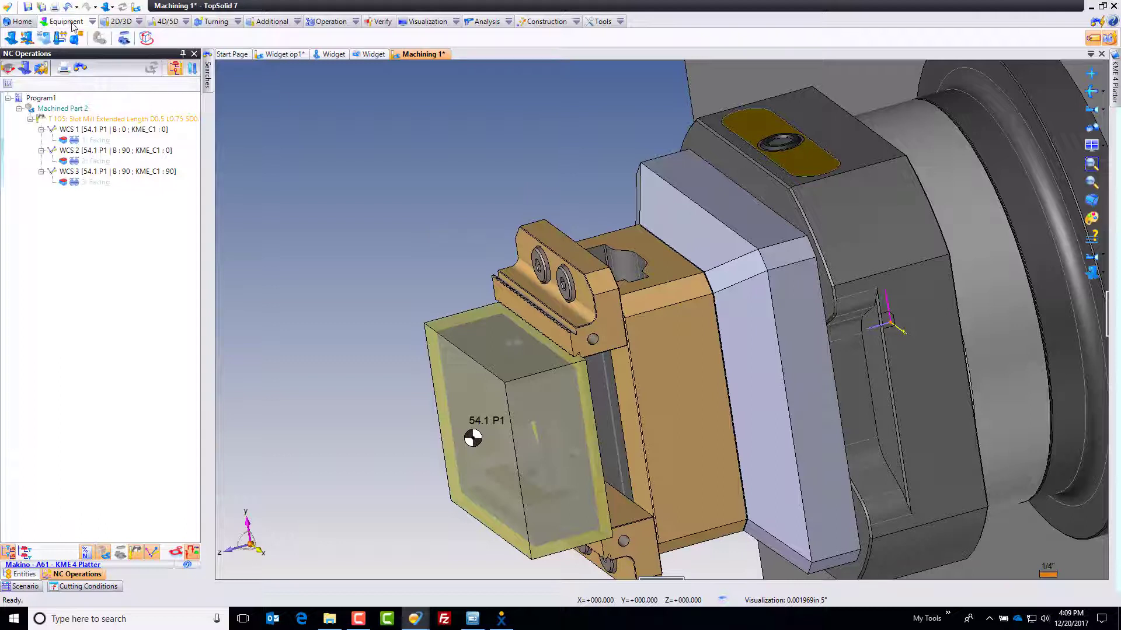
Create a part environment for Machined Part 2 using the upper and lower vise jaws (Vice, Vice 2).
{"action": "left_click", "coordinate": [124, 39]}
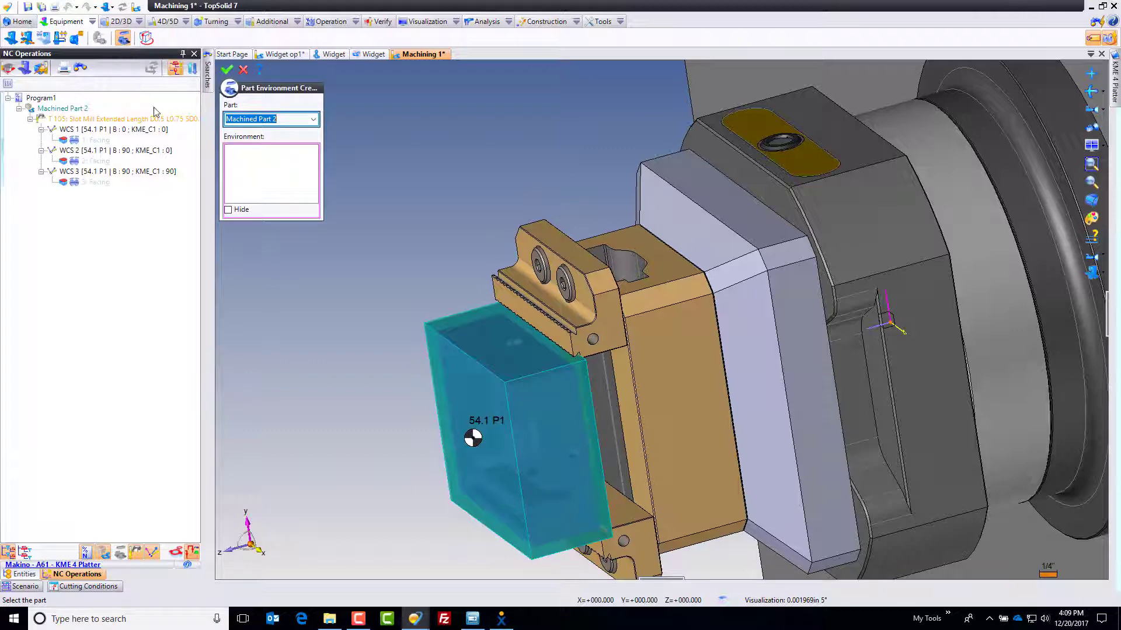
{"action": "scroll", "coordinate": [513, 224], "scroll_direction": "down", "scroll_amount": 5}
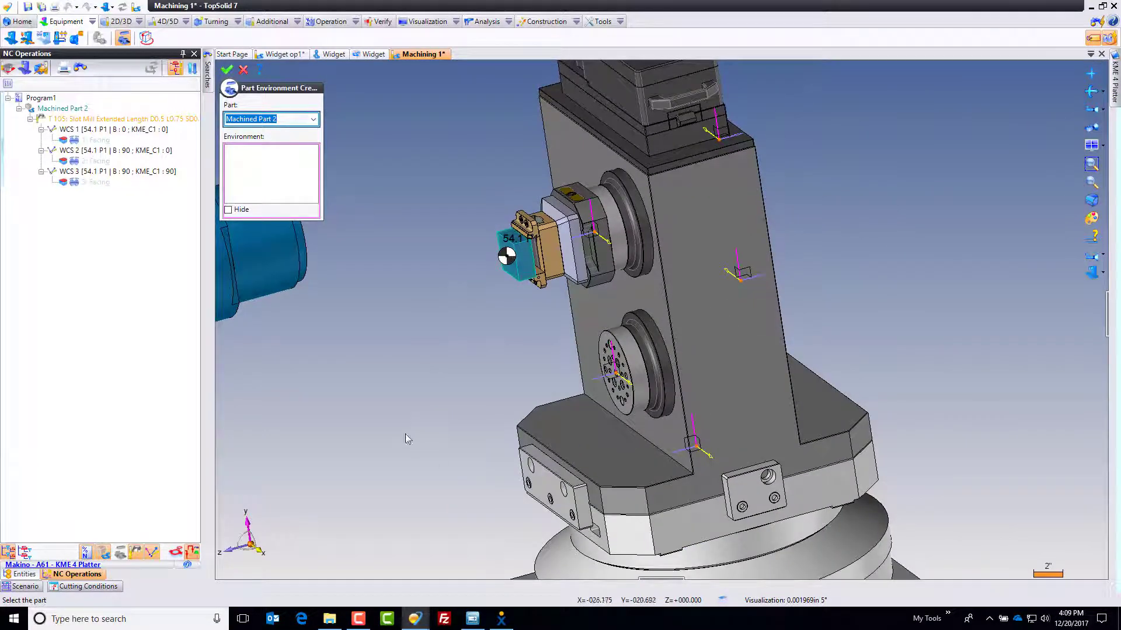
{"action": "scroll", "coordinate": [549, 248], "scroll_direction": "up", "scroll_amount": 3}
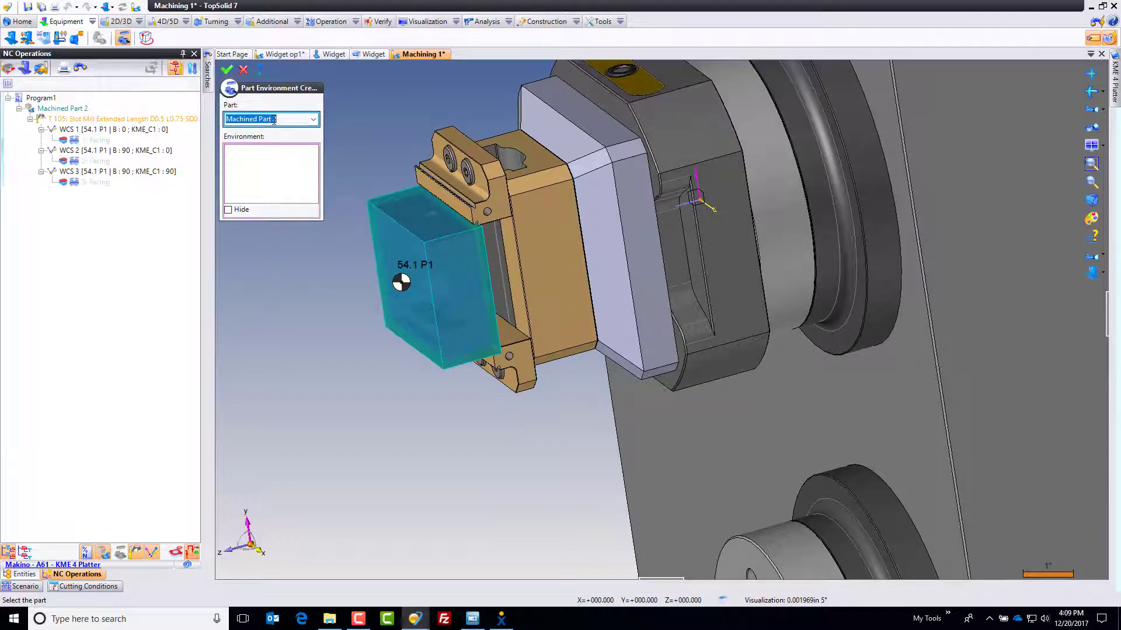
{"action": "left_click", "coordinate": [265, 177]}
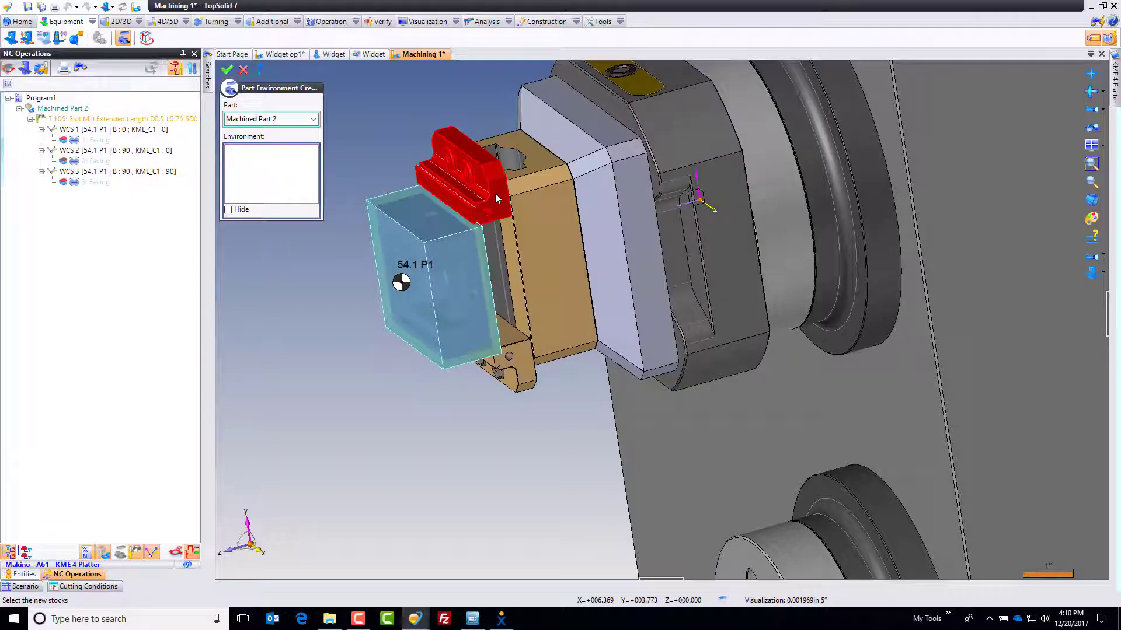
{"action": "left_click", "coordinate": [495, 194]}
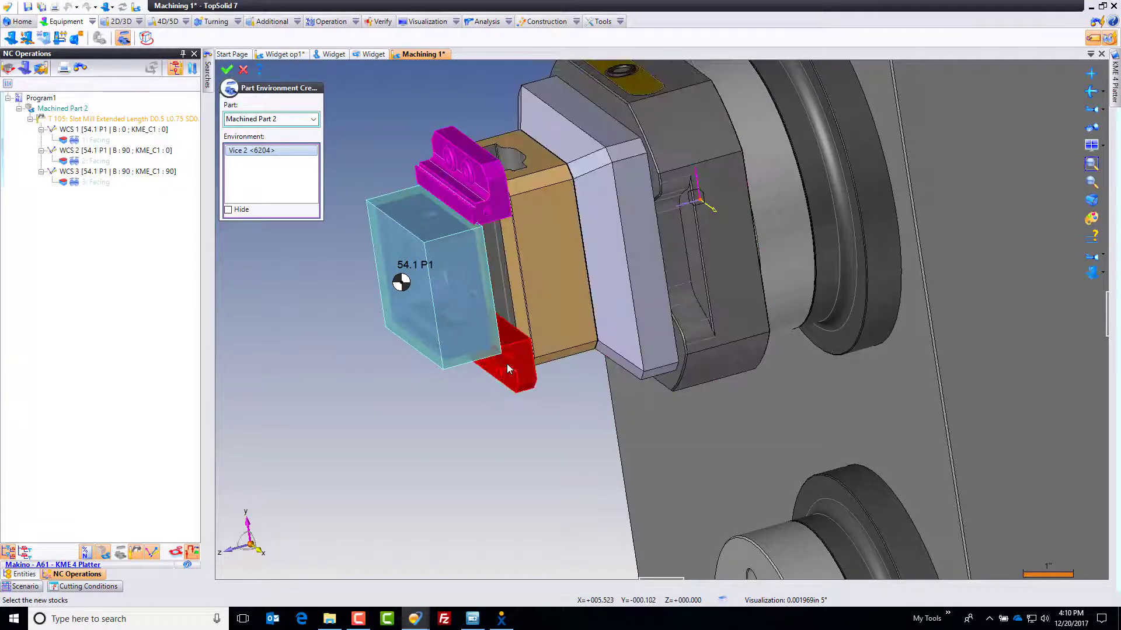
{"action": "left_click", "coordinate": [507, 363]}
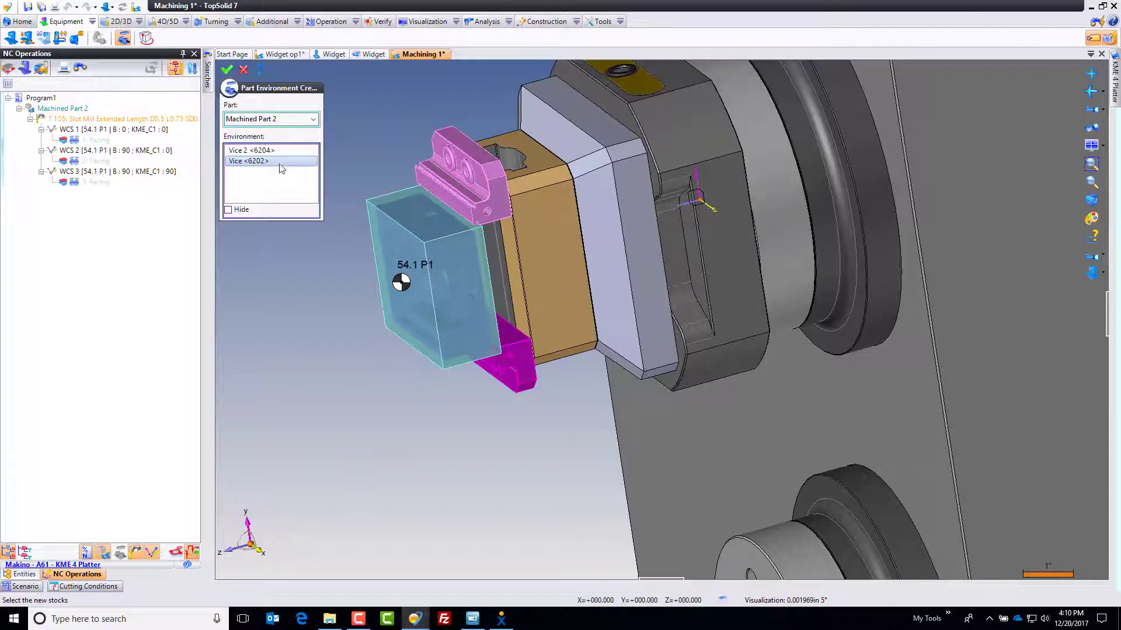
{"action": "left_click", "coordinate": [227, 69]}
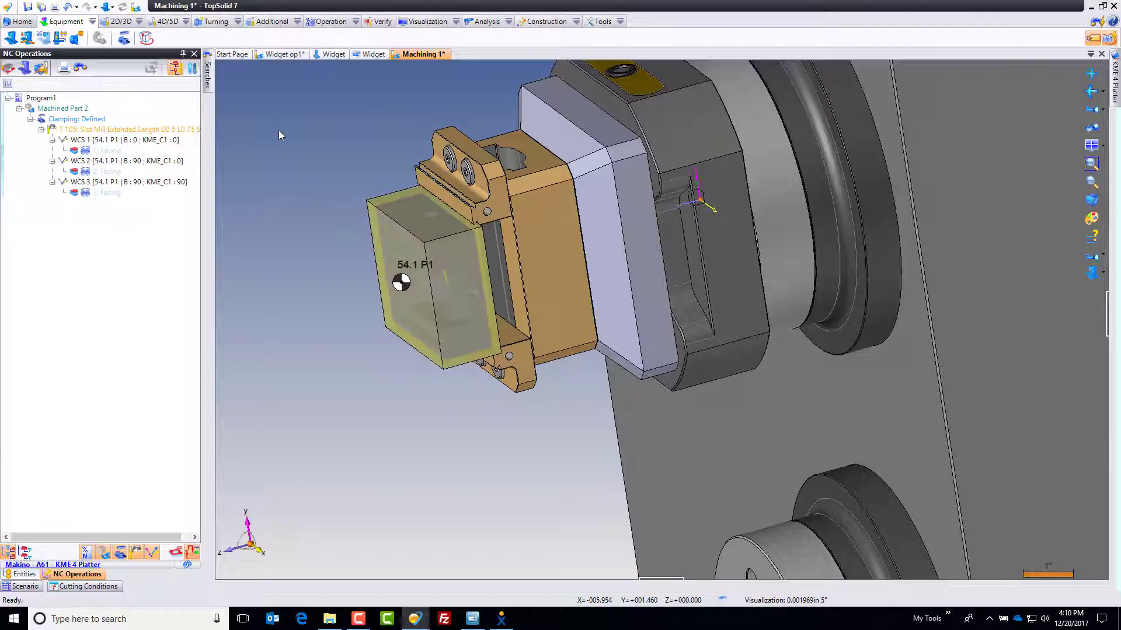
Switch to the Machining Stage and place it back at the top of the NC Operations tree.
{"action": "left_click", "coordinate": [110, 7]}
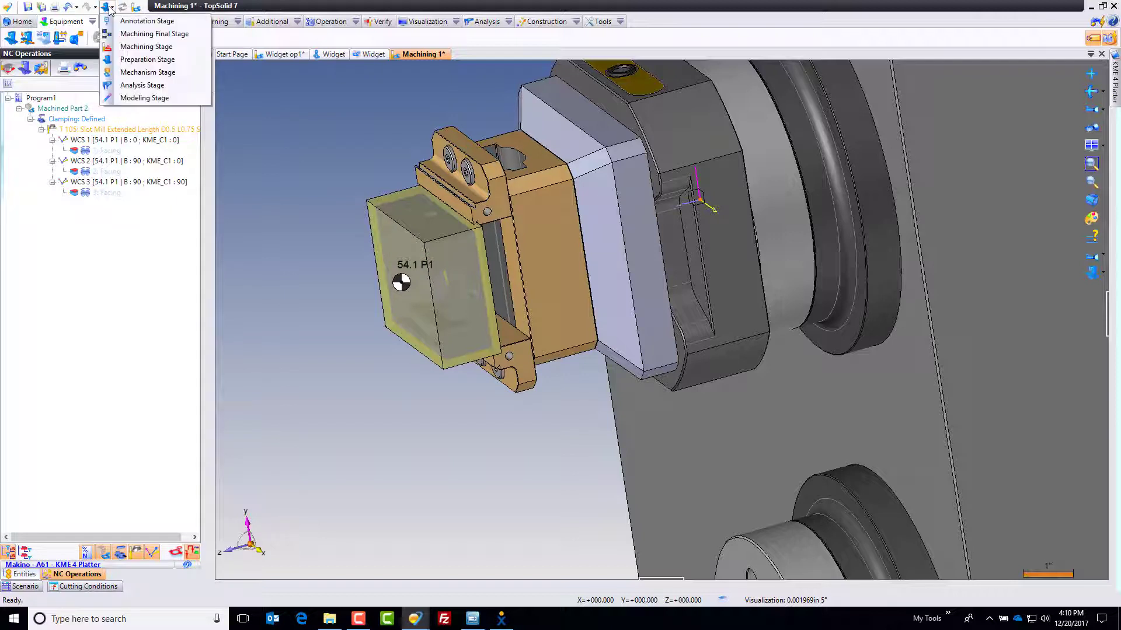
{"action": "left_click", "coordinate": [128, 51]}
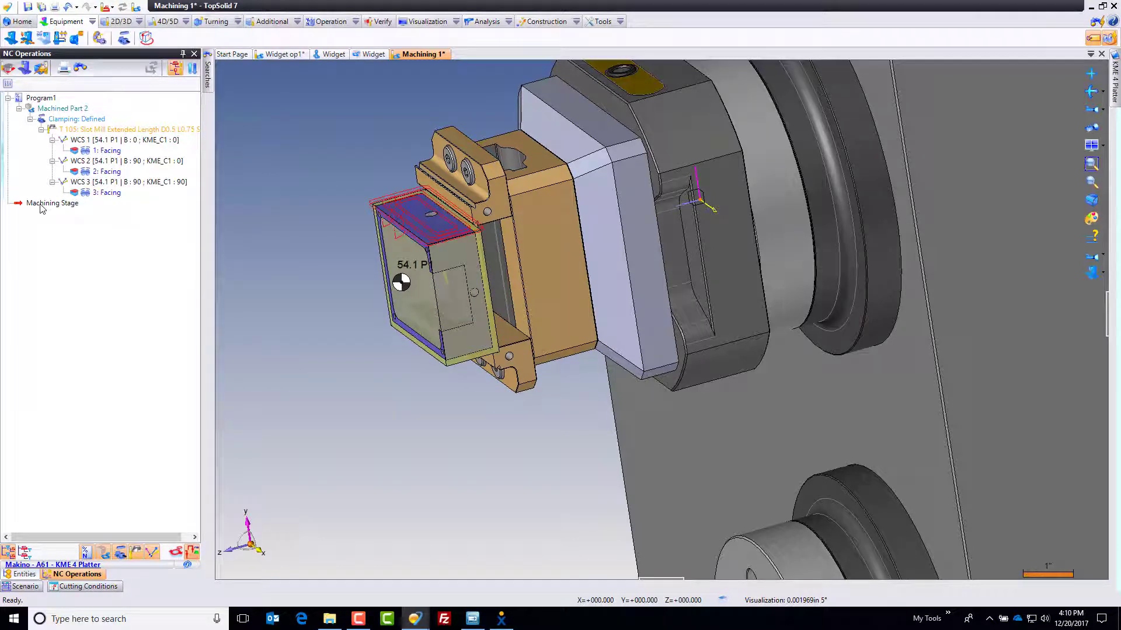
{"action": "left_click_drag", "start_coordinate": [41, 204], "coordinate": [41, 100]}
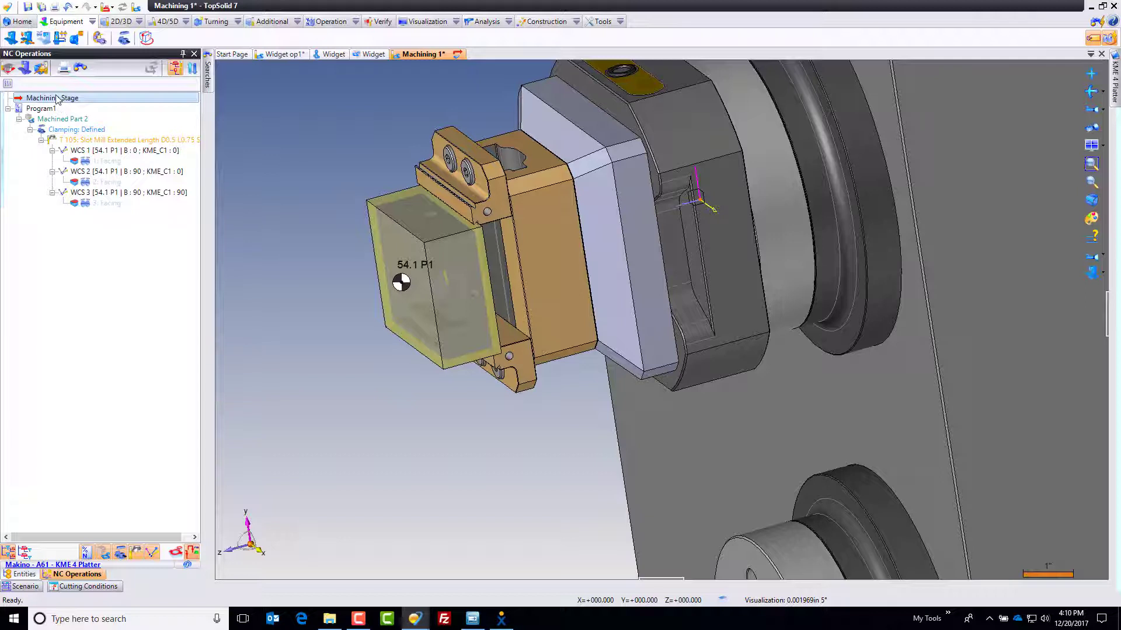
{"action": "left_click_drag", "start_coordinate": [57, 99], "coordinate": [64, 169]}
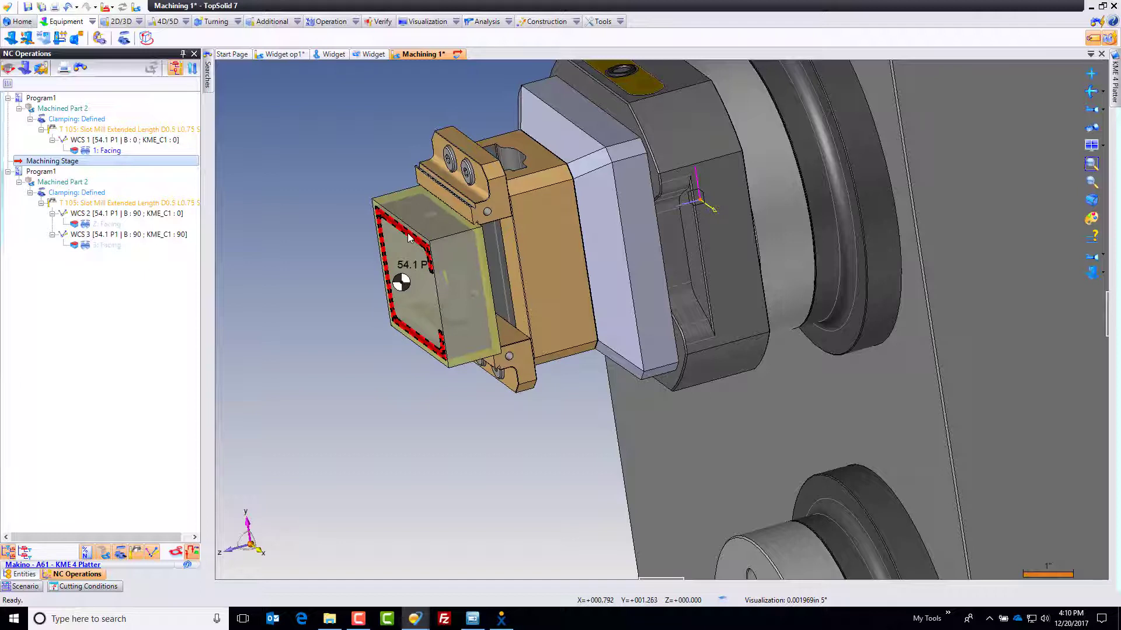
{"action": "left_click_drag", "start_coordinate": [66, 151], "coordinate": [67, 151]}
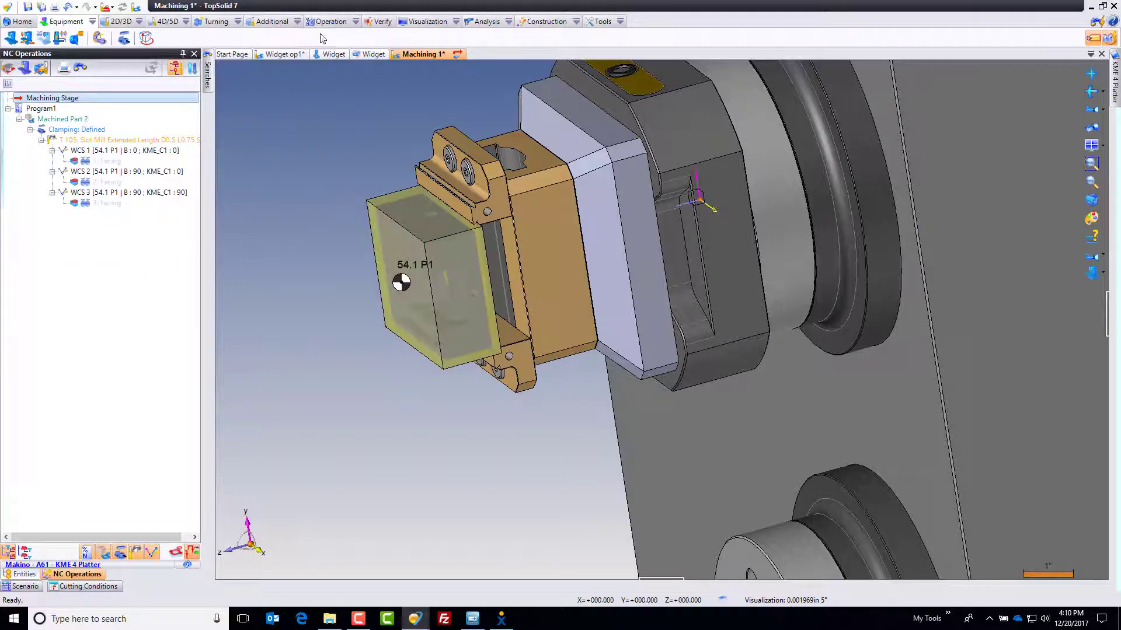
Add an Environment Activation declaring Vice and Vice 2 as surround geometry obstacles.
{"action": "left_click", "coordinate": [275, 21]}
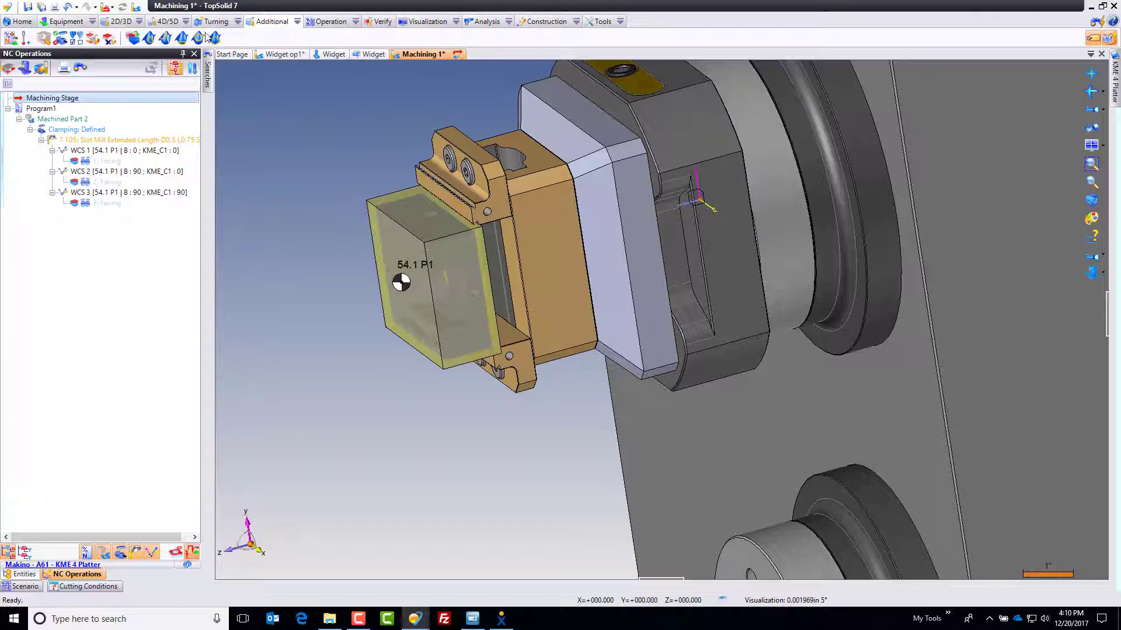
{"action": "left_click", "coordinate": [59, 40]}
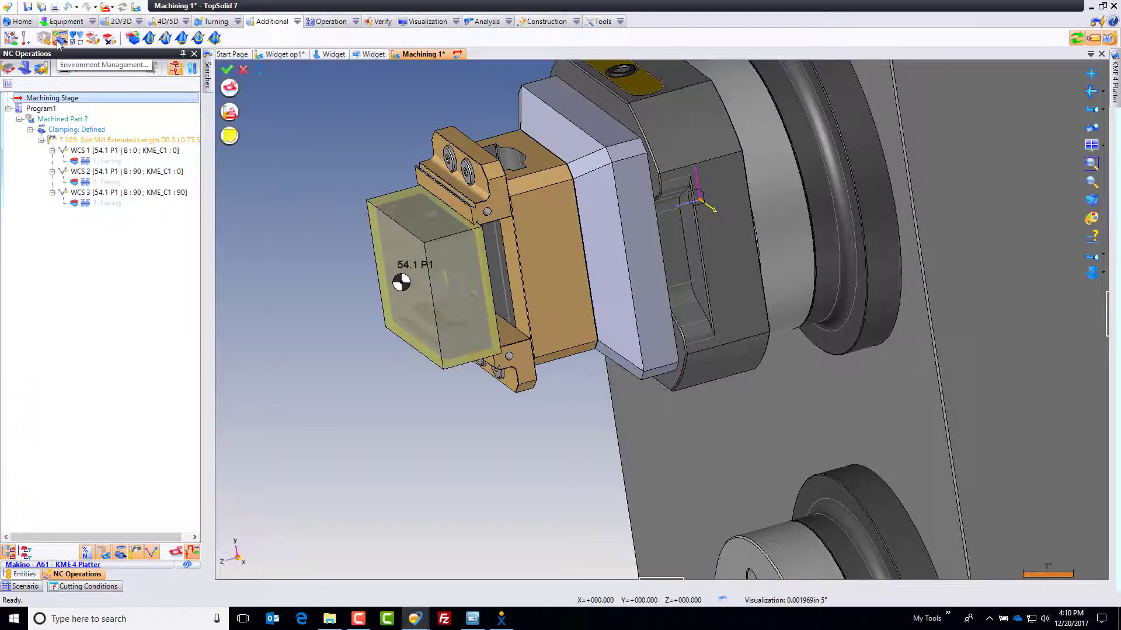
{"action": "left_click", "coordinate": [230, 114]}
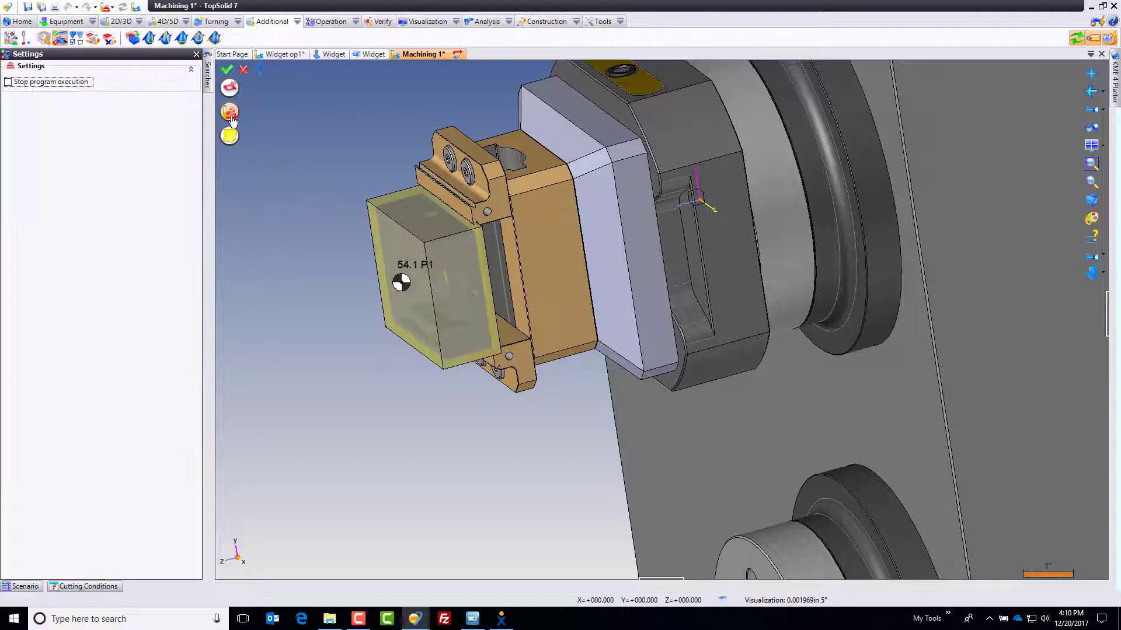
{"action": "left_click", "coordinate": [232, 121]}
{"action": "left_click", "coordinate": [229, 87]}
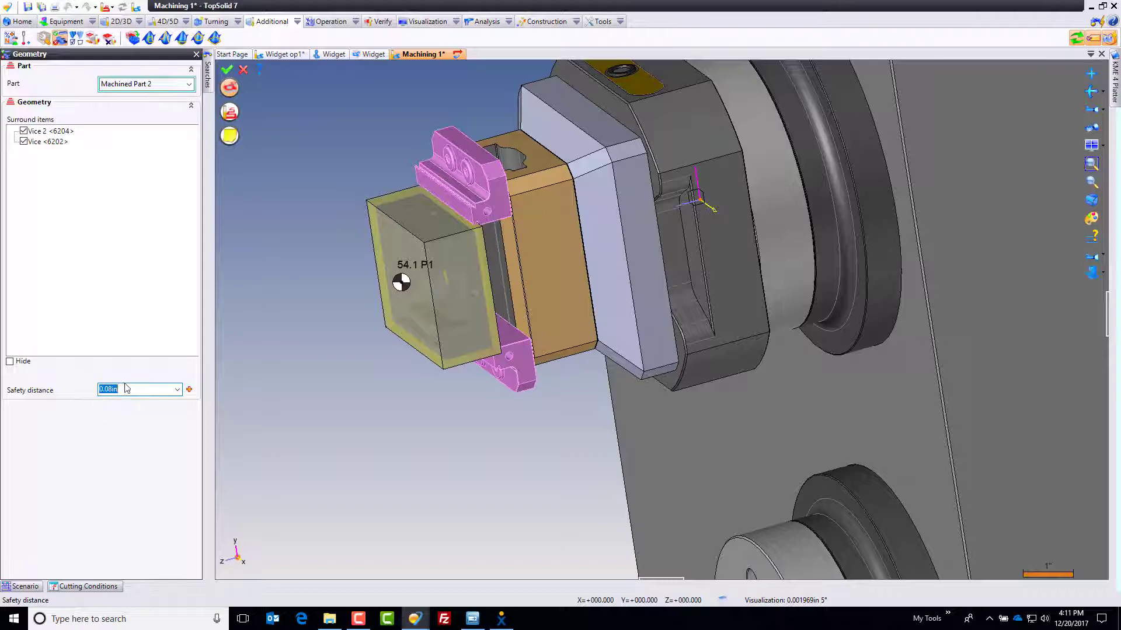
{"action": "left_click", "coordinate": [227, 69]}
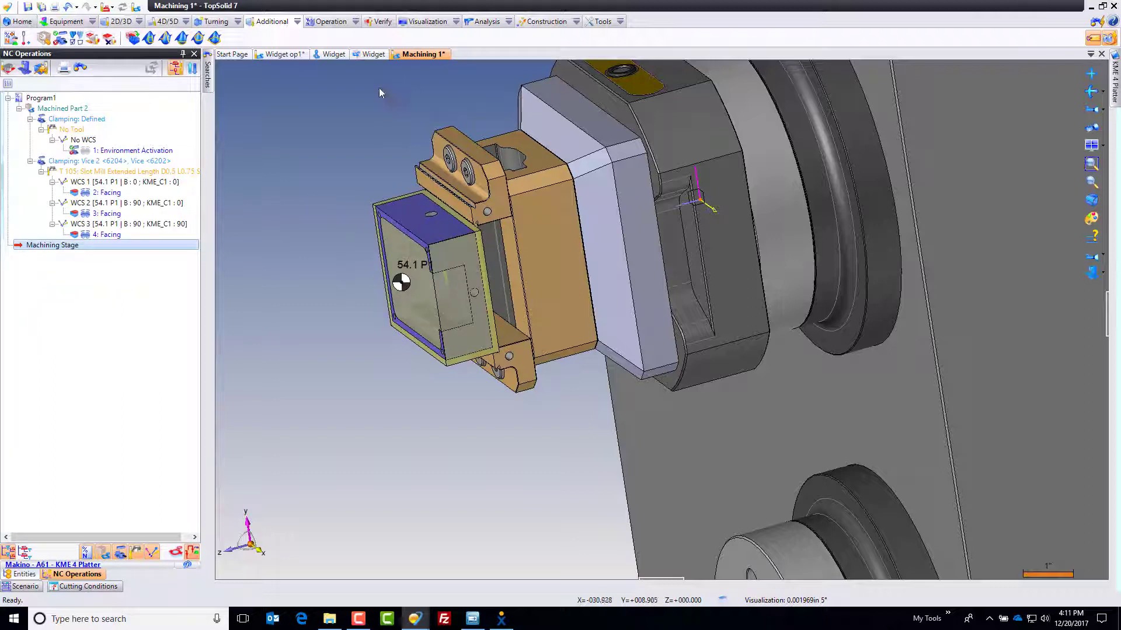
Execute operations 2: Facing through 4: Facing to recalculate their toolpaths.
{"action": "mouse_move", "coordinate": [112, 198]}
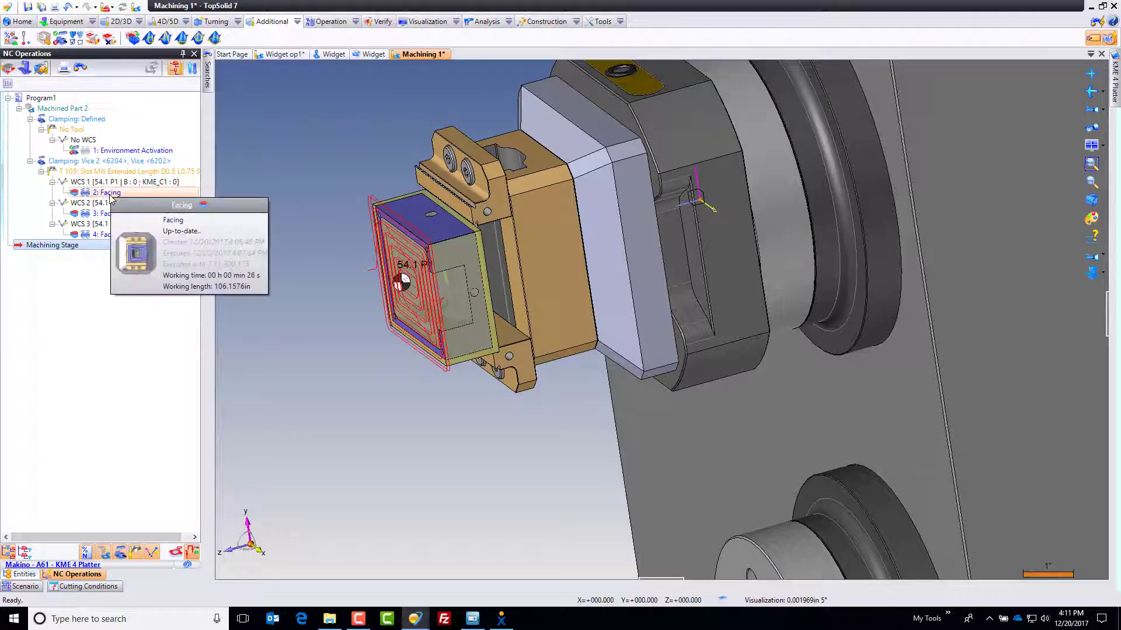
{"action": "right_click", "coordinate": [111, 196]}
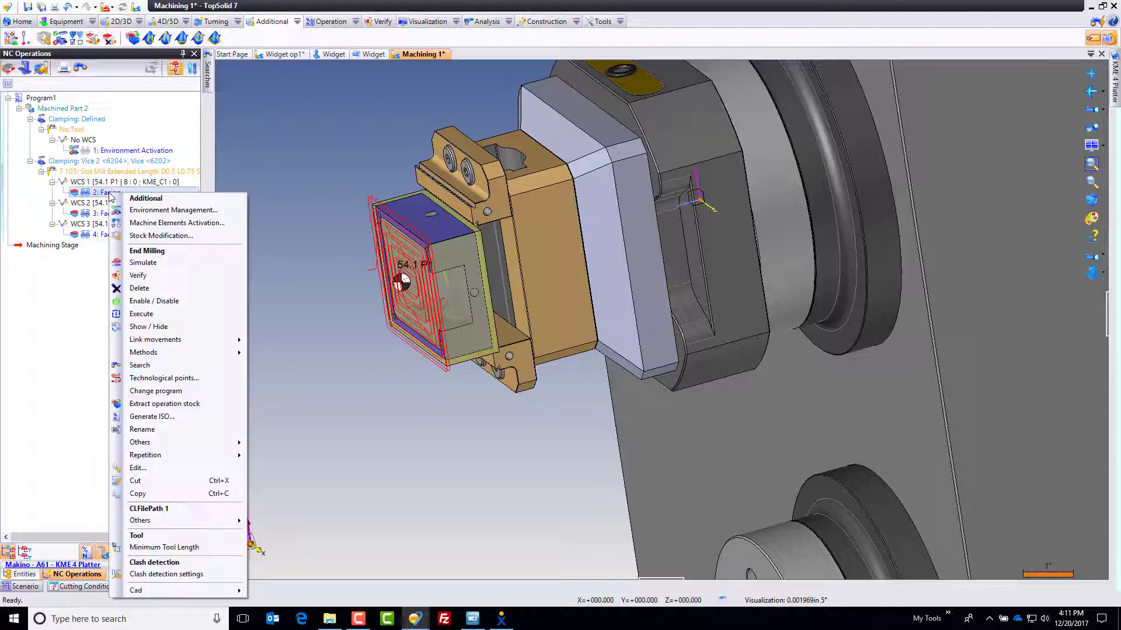
{"action": "left_click", "coordinate": [103, 235], "text": "shift"}
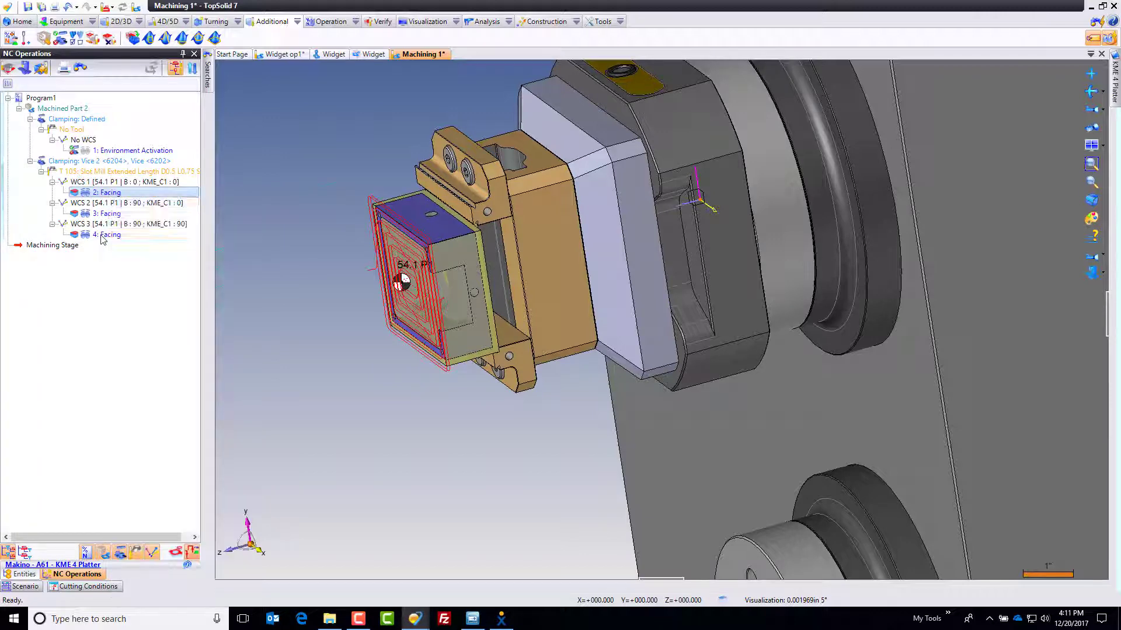
{"action": "right_click", "coordinate": [103, 235]}
{"action": "left_click", "coordinate": [134, 347]}
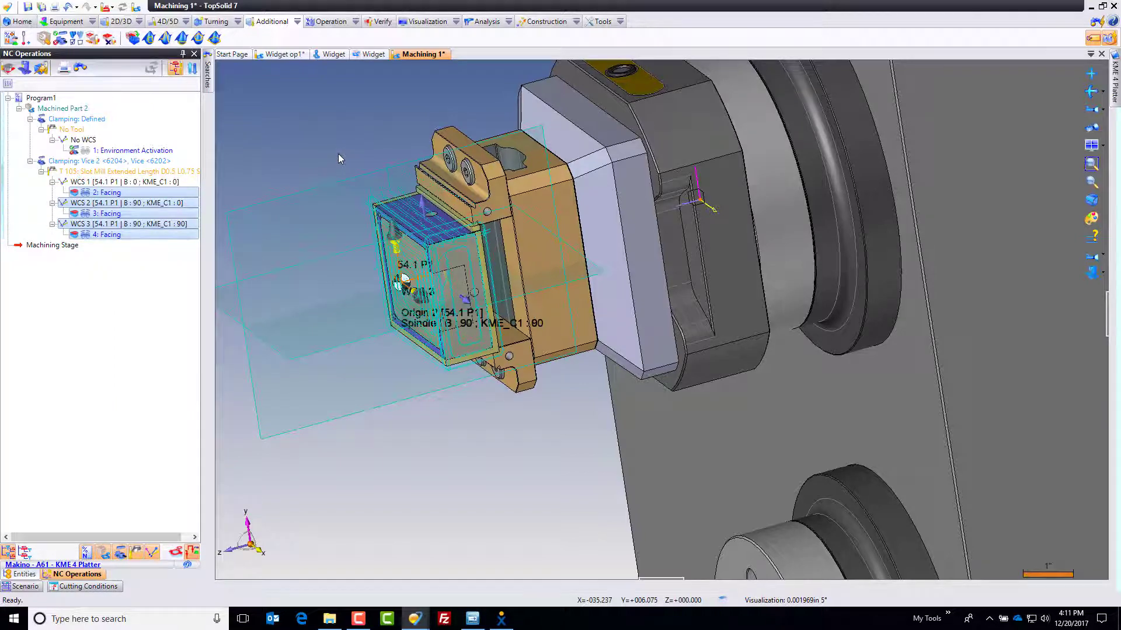
Inspect the recalculated toolpaths for clearance at the vise jaw, then clear the selection.
{"action": "scroll", "coordinate": [433, 213], "scroll_direction": "up", "scroll_amount": 5}
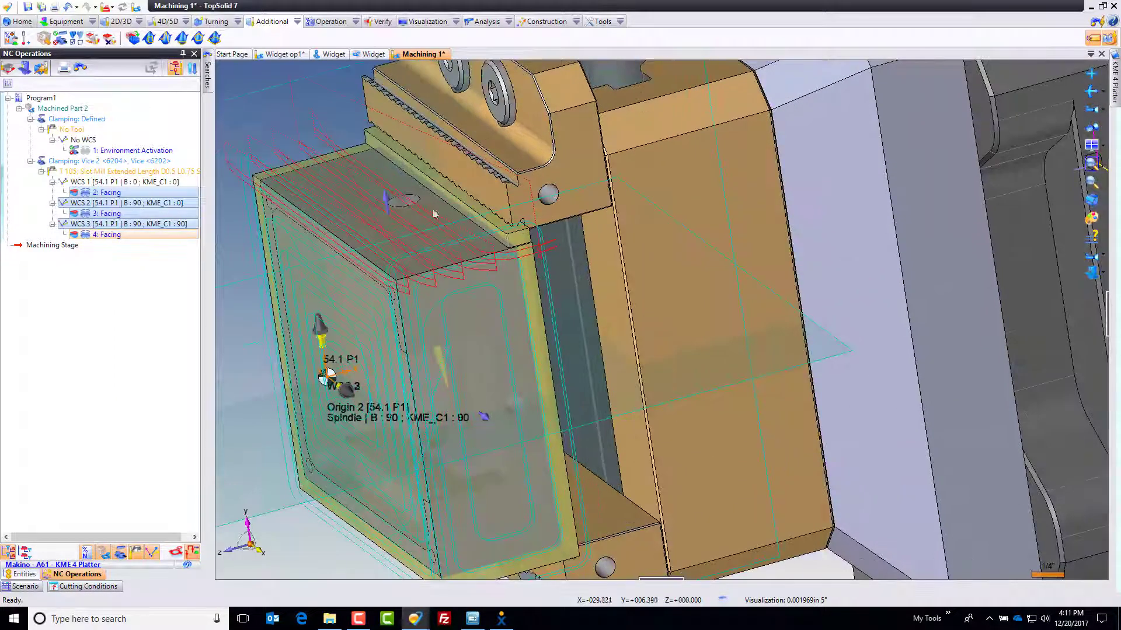
{"action": "left_click", "coordinate": [449, 242]}
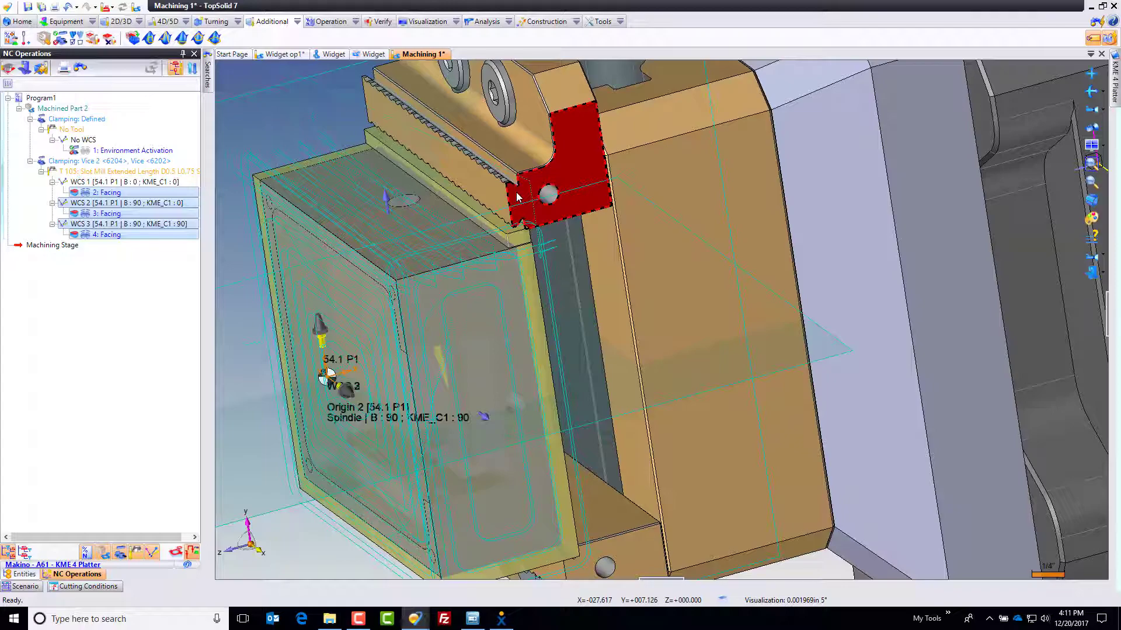
{"action": "middle_click_drag", "start_coordinate": [517, 198], "coordinate": [513, 219]}
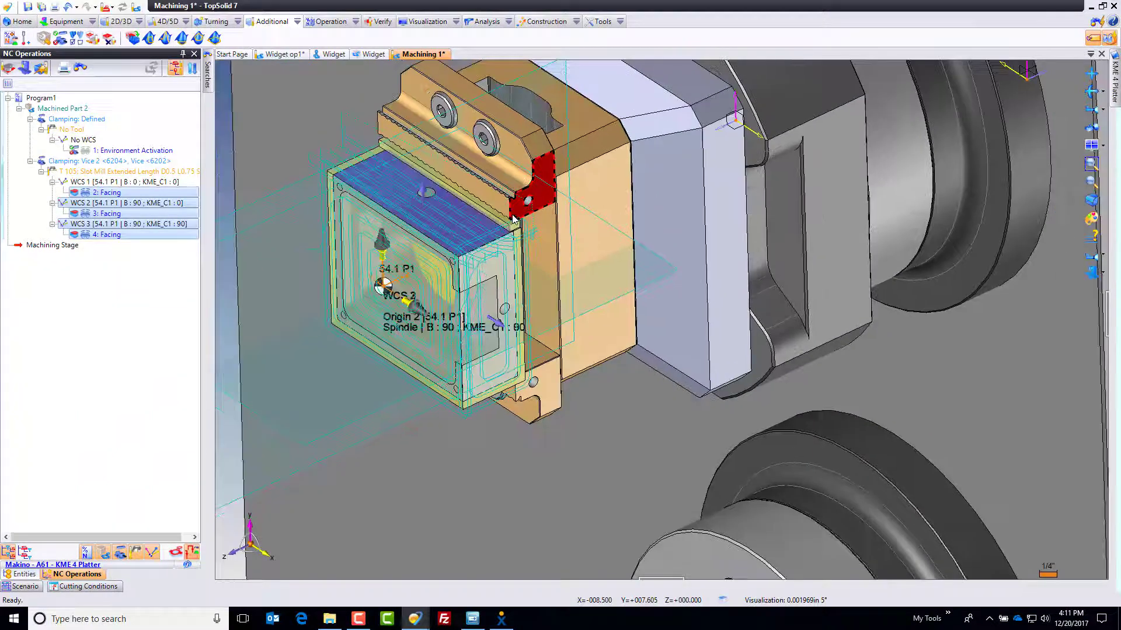
{"action": "key", "text": "Escape"}
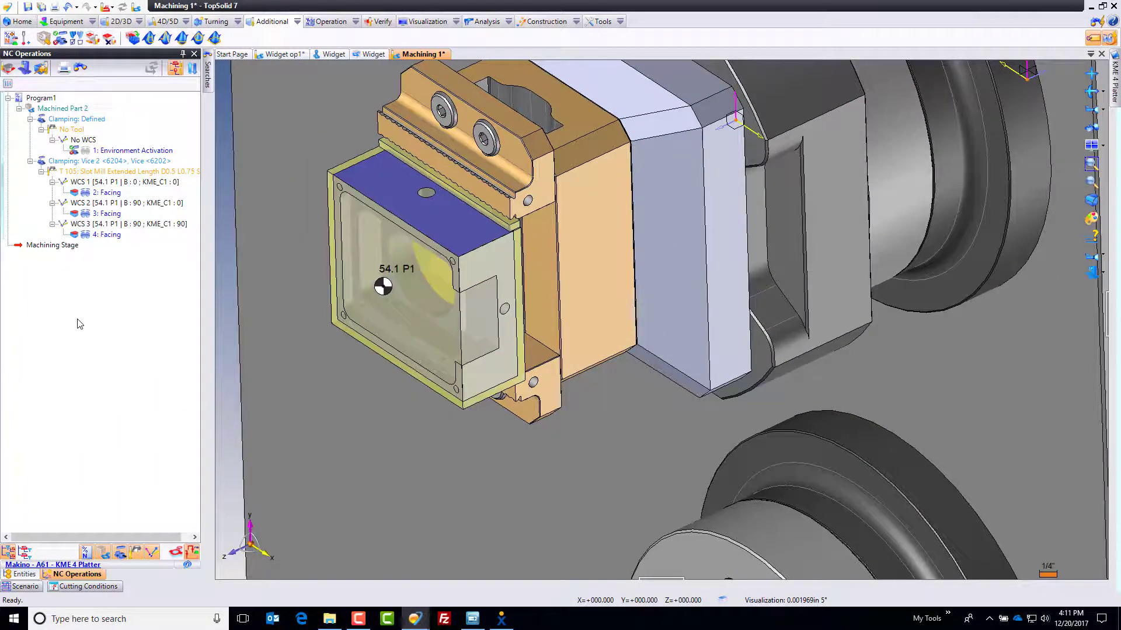
Copy the facing onto the side and bottom faces, creating 5: Facing and 6: Facing.
{"action": "middle_click_drag", "start_coordinate": [383, 283], "coordinate": [433, 279]}
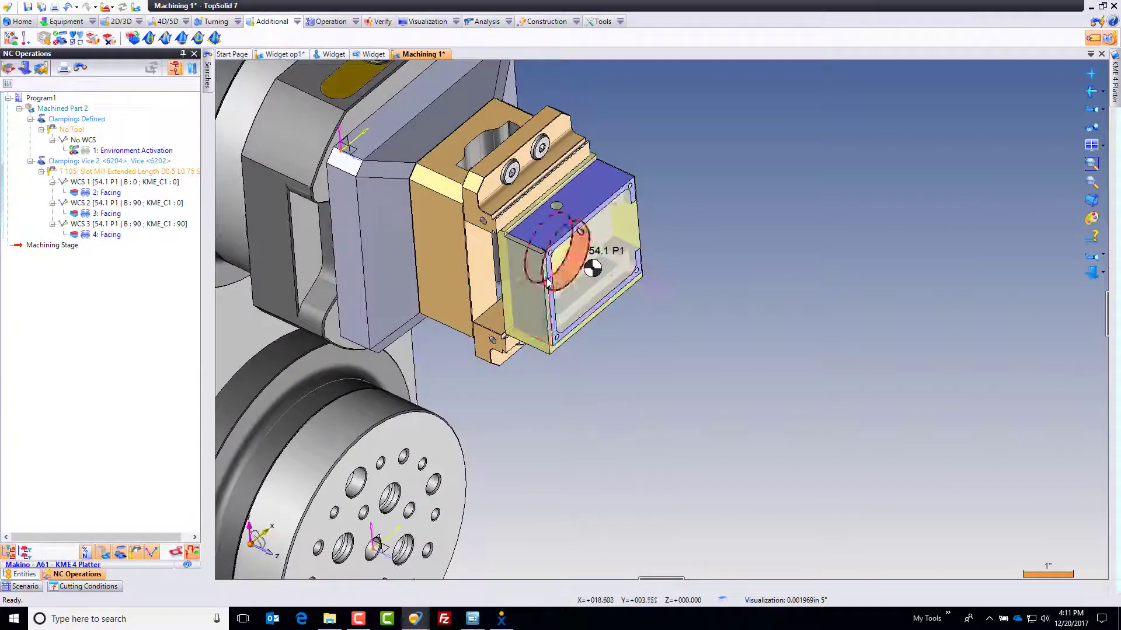
{"action": "middle_click_drag", "start_coordinate": [548, 283], "coordinate": [437, 387]}
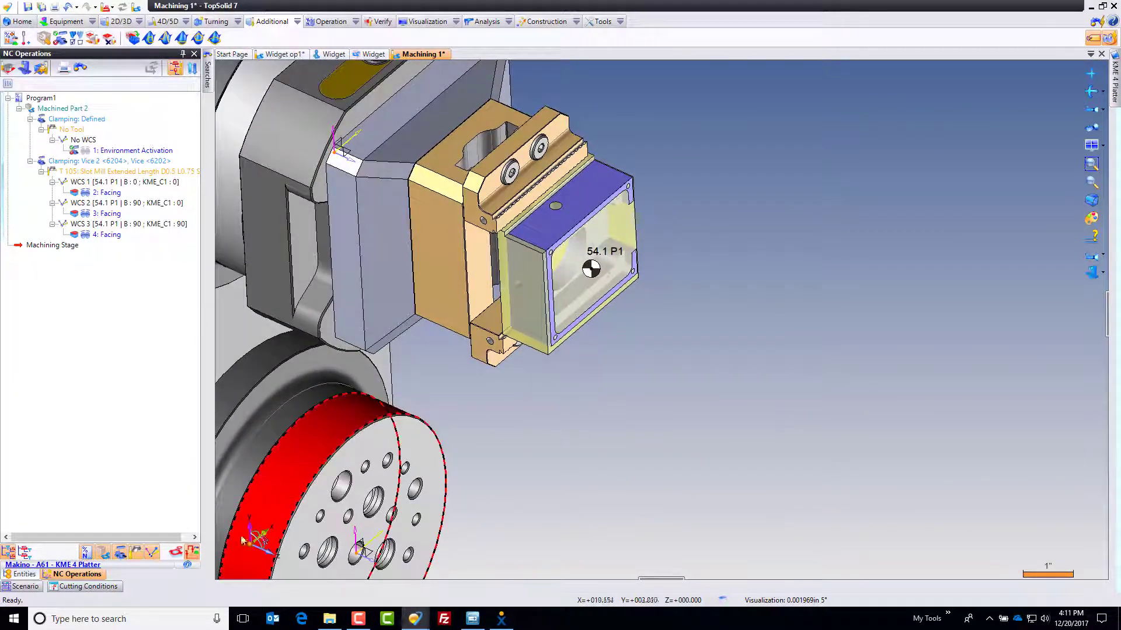
{"action": "scroll", "coordinate": [243, 543], "scroll_direction": "up", "scroll_amount": 3}
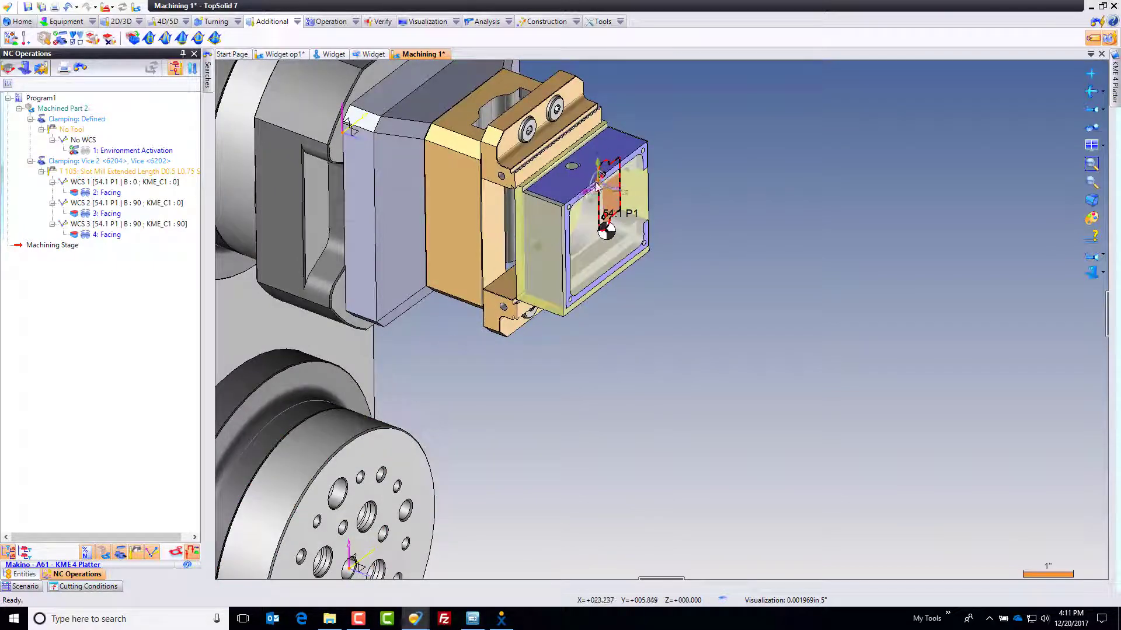
{"action": "middle_click_drag", "start_coordinate": [597, 186], "coordinate": [642, 275]}
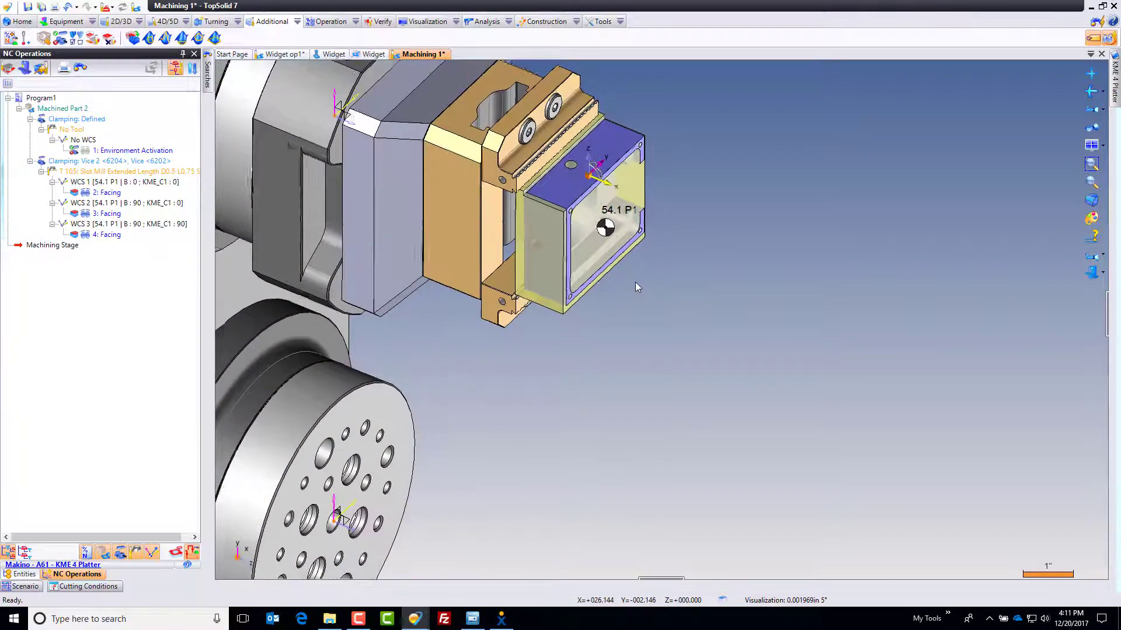
{"action": "scroll", "coordinate": [636, 286], "scroll_direction": "up", "scroll_amount": 3}
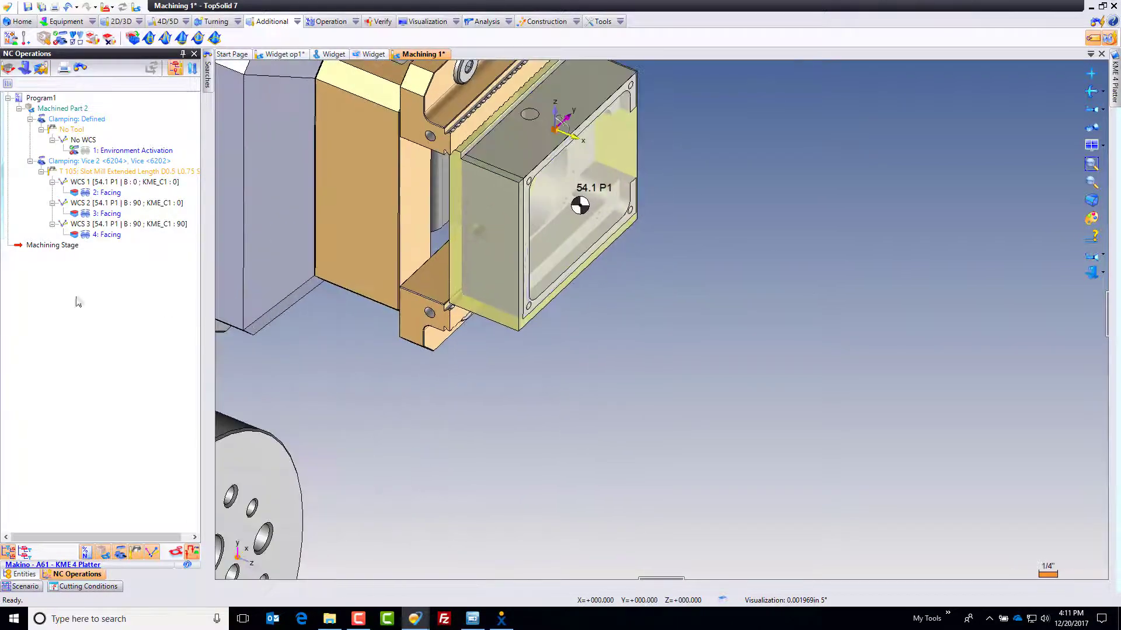
{"action": "left_click", "coordinate": [490, 266]}
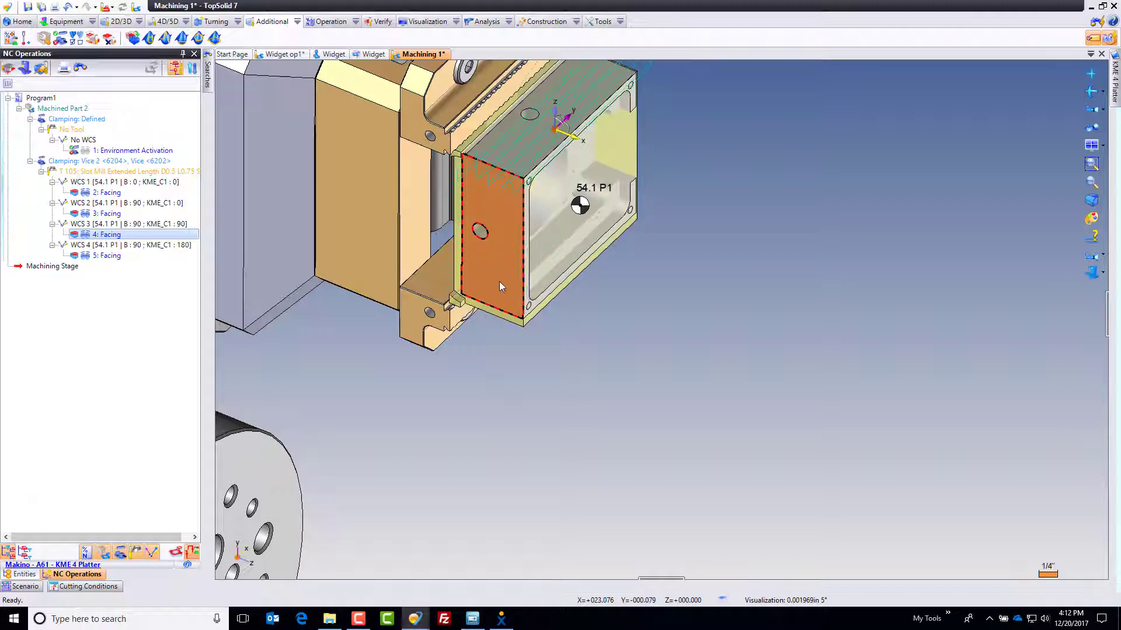
{"action": "middle_click_drag", "start_coordinate": [499, 281], "coordinate": [562, 213]}
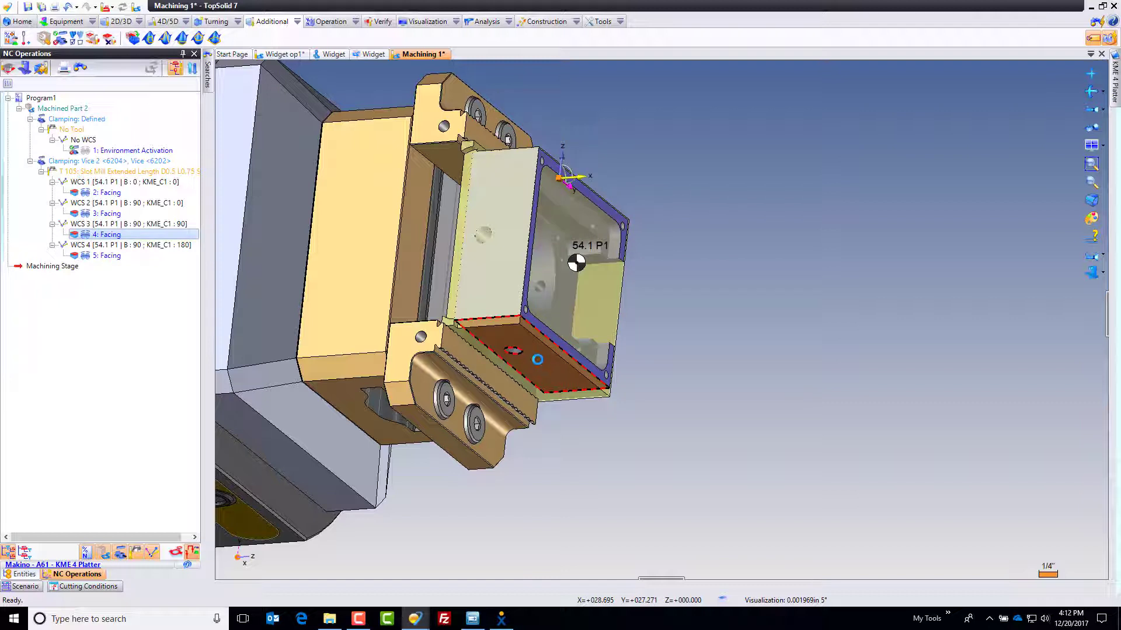
{"action": "left_click", "coordinate": [537, 360]}
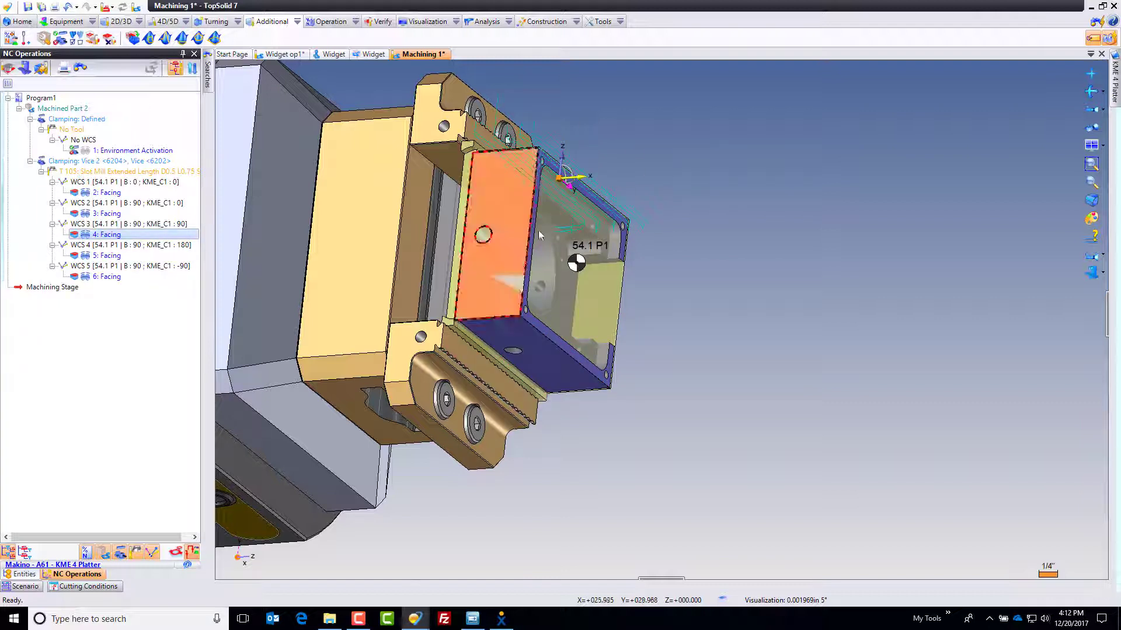